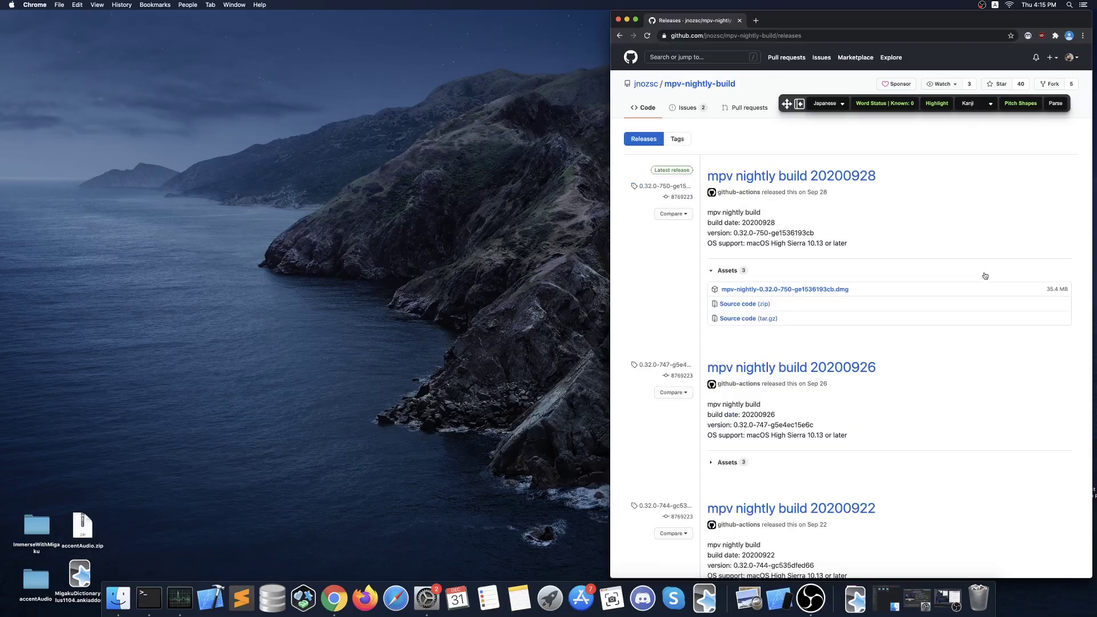
Step: Download mpv-nightly-0.32.0-750-ge1536193cb.dmg from the latest release and show the full Downloads folder in Finder
{"action": "left_click", "coordinate": [803, 290]}
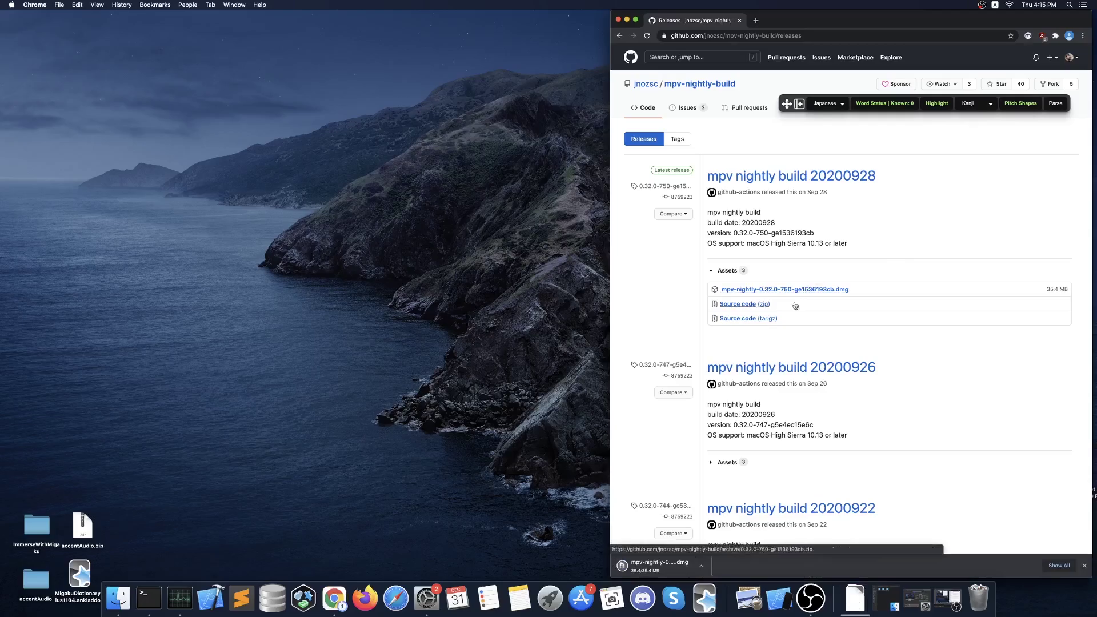
{"action": "scroll", "coordinate": [675, 480], "scroll_direction": "down", "scroll_amount": 1}
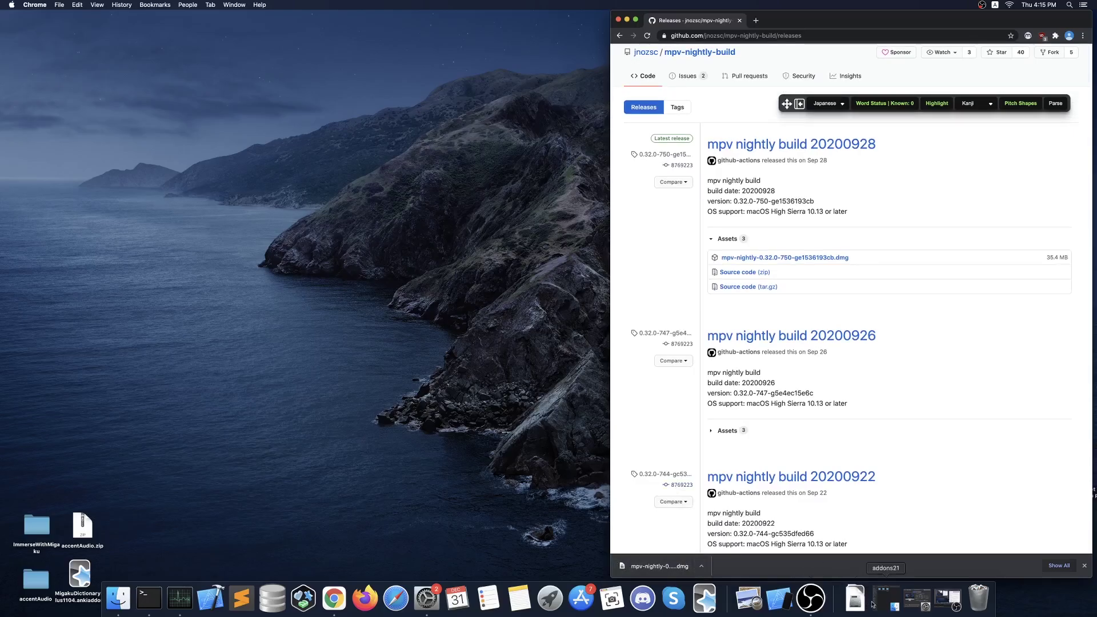
{"action": "left_click", "coordinate": [855, 598]}
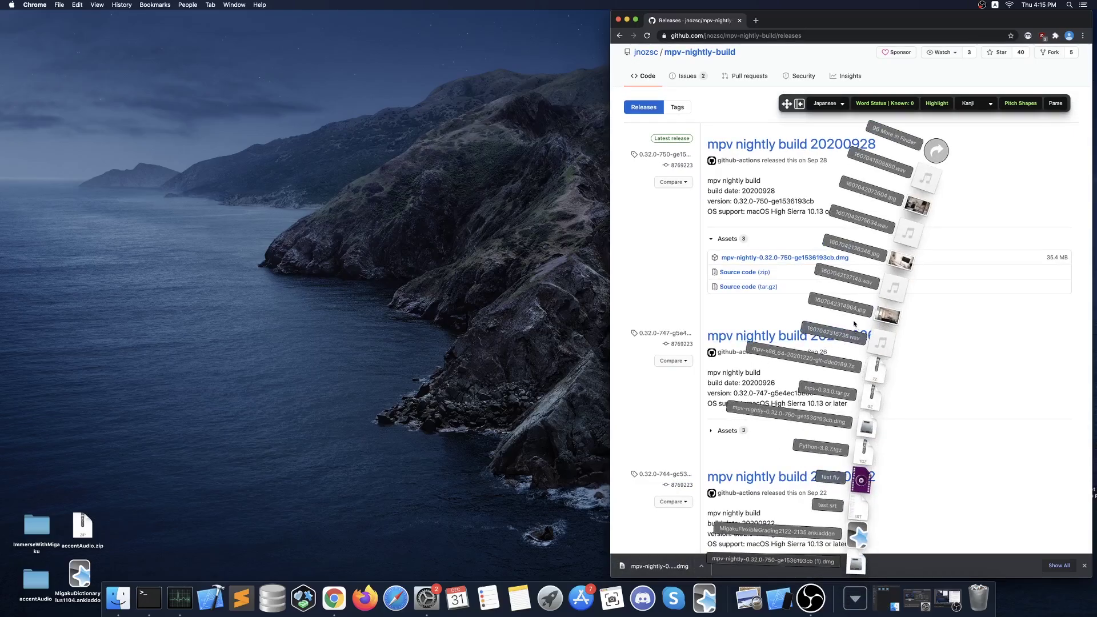
{"action": "left_click", "coordinate": [894, 134]}
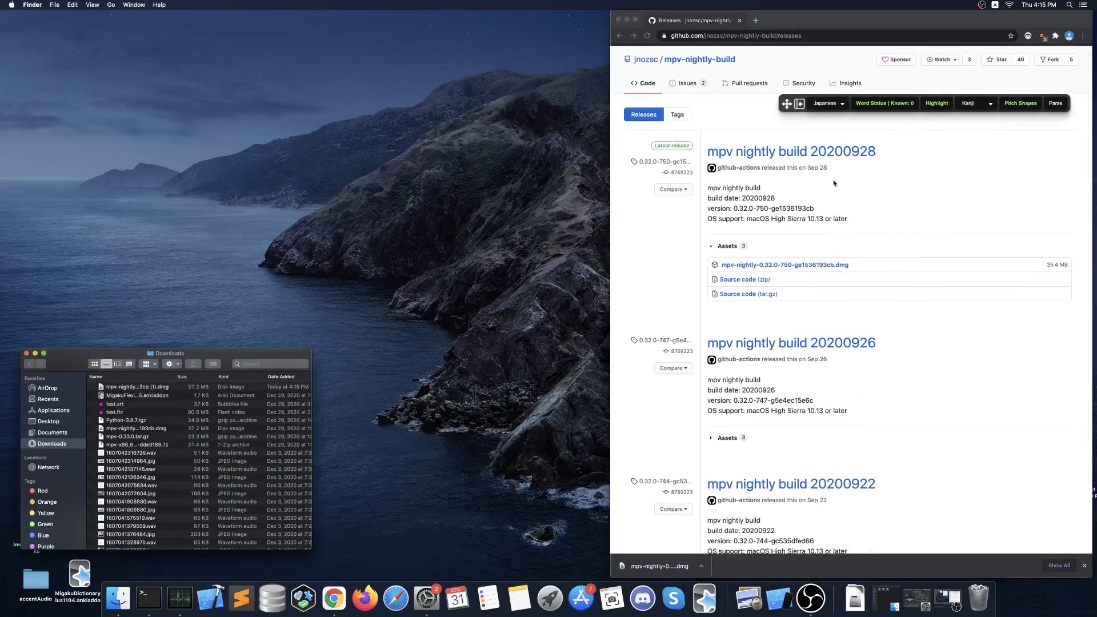
Step: Open the downloaded mpv disk image, copy mpv into Applications, and close the disk image window
{"action": "double_click", "coordinate": [154, 387]}
{"action": "scroll", "coordinate": [157, 394], "scroll_direction": "right", "scroll_amount": 2}
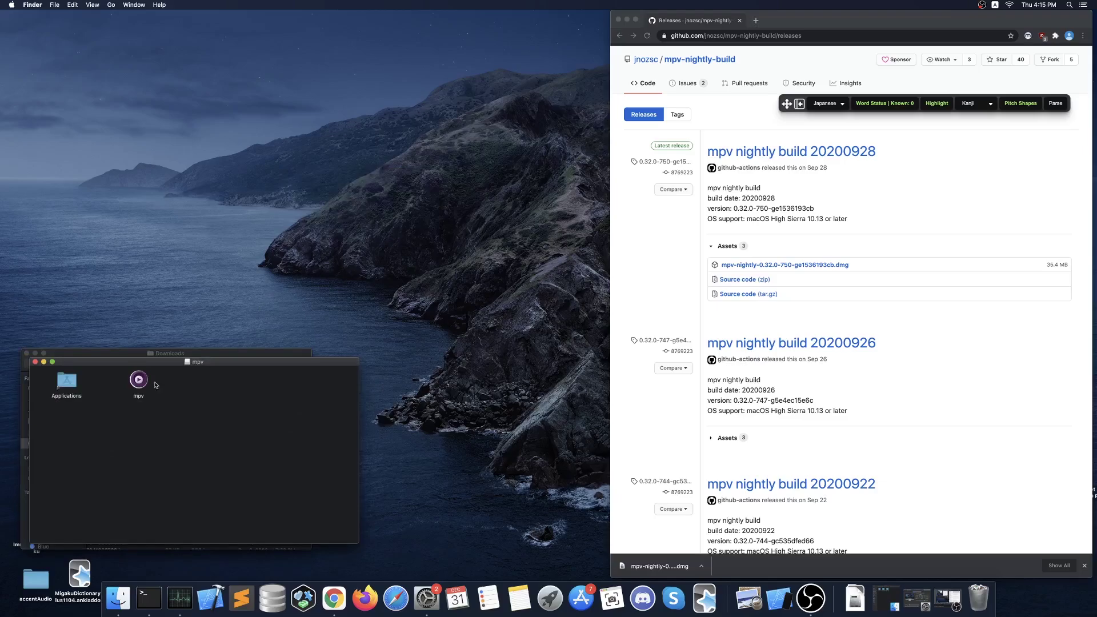
{"action": "left_click_drag", "start_coordinate": [138, 384], "coordinate": [67, 379]}
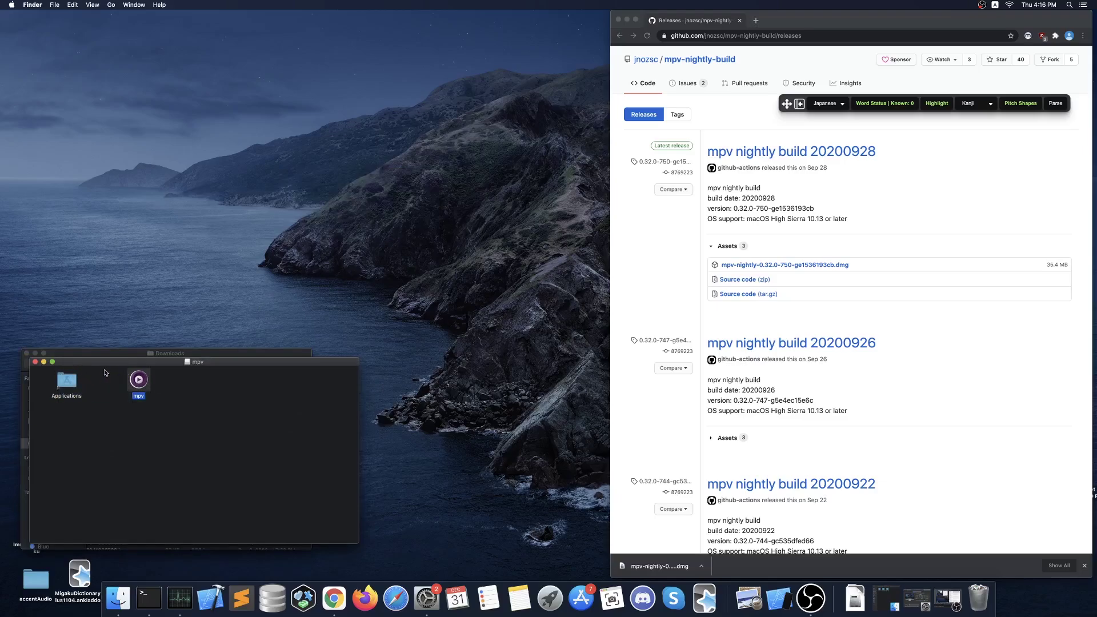
{"action": "left_click", "coordinate": [35, 362]}
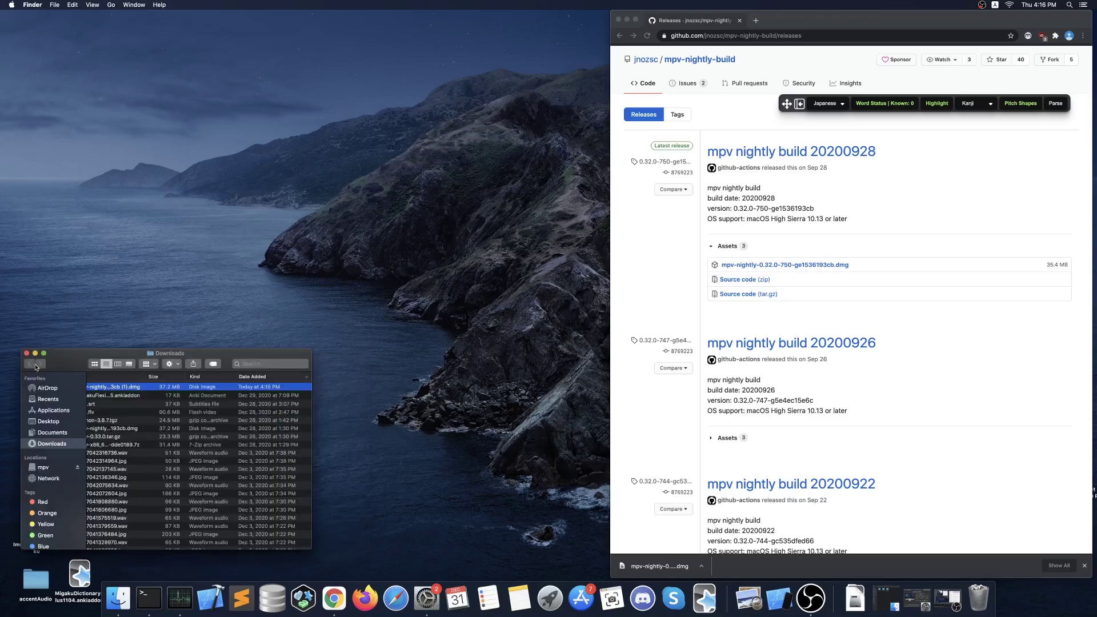
Step: Try to launch mpv from the Applications folder and dismiss the security alert without trashing the app
{"action": "left_click", "coordinate": [67, 410]}
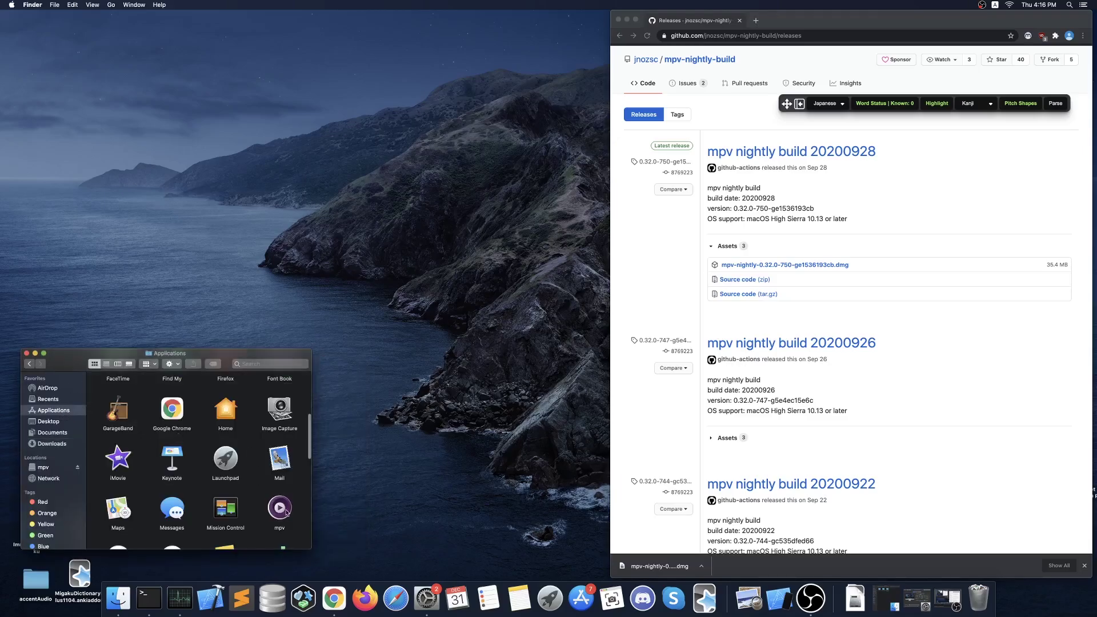
{"action": "double_click", "coordinate": [279, 508]}
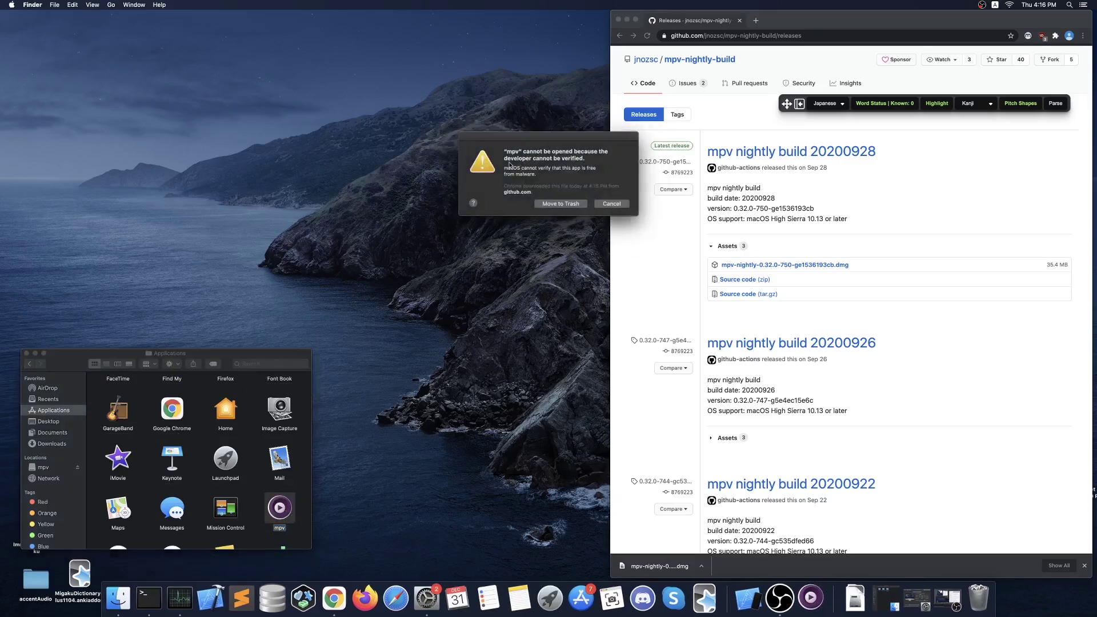
{"action": "left_click_drag", "start_coordinate": [503, 150], "coordinate": [595, 162]}
{"action": "left_click", "coordinate": [608, 209]}
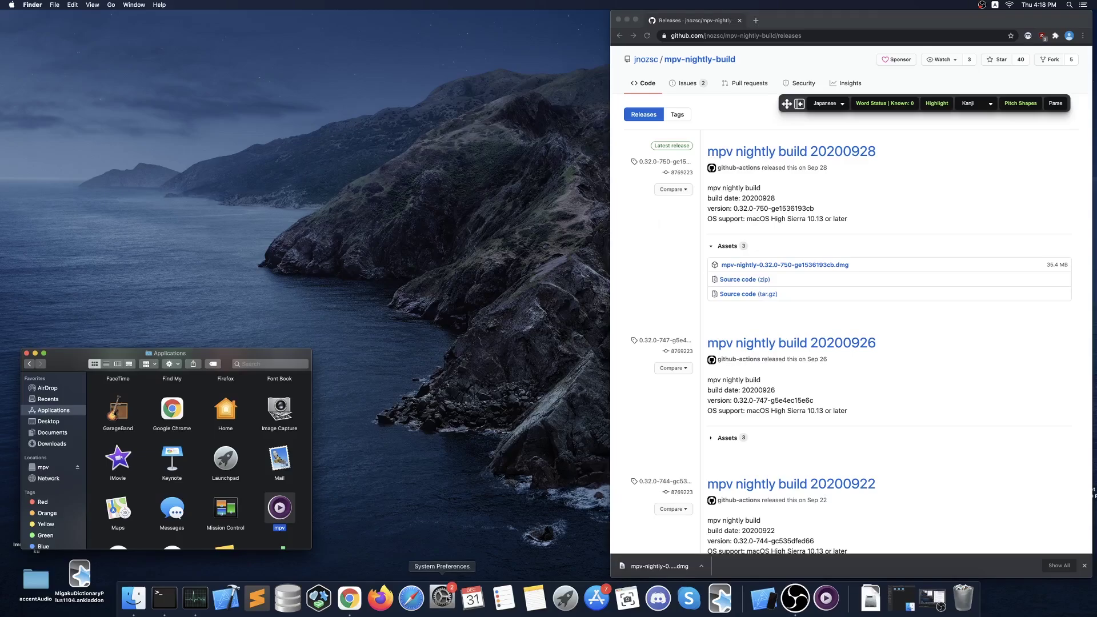
Step: Override the block on mpv in the Security & Privacy settings and open the app anyway
{"action": "left_click", "coordinate": [447, 597]}
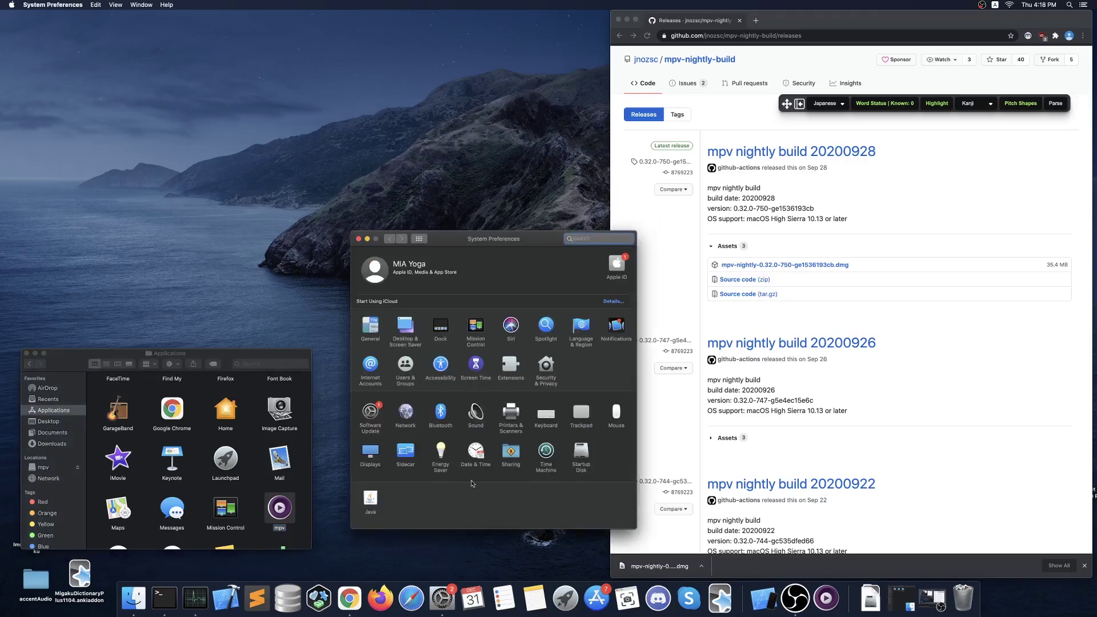
{"action": "left_click", "coordinate": [547, 379]}
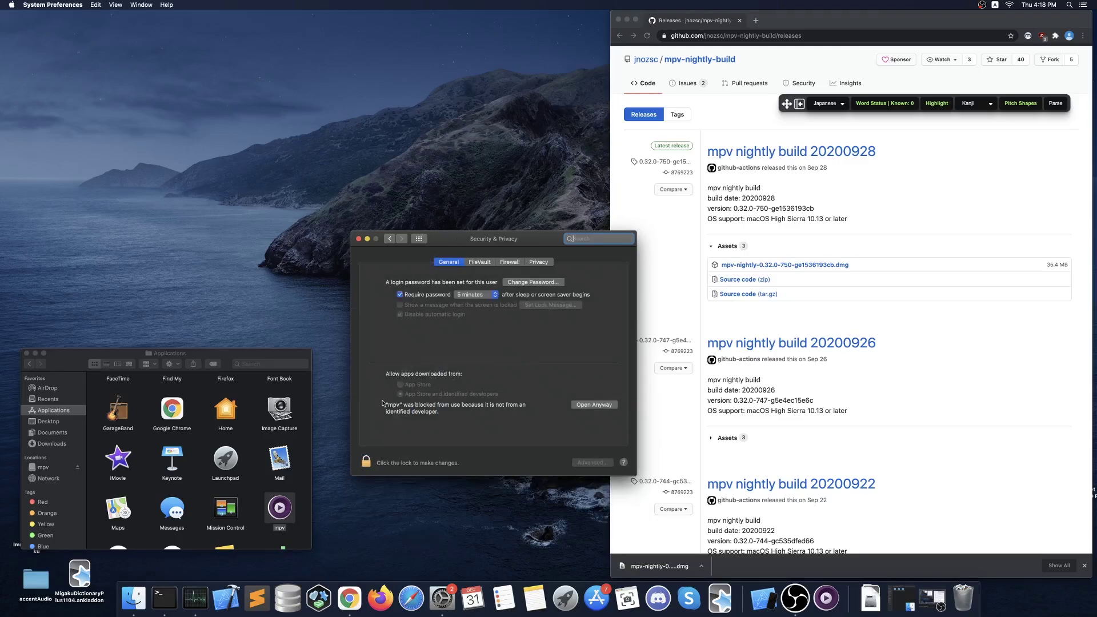
{"action": "left_click", "coordinate": [594, 405]}
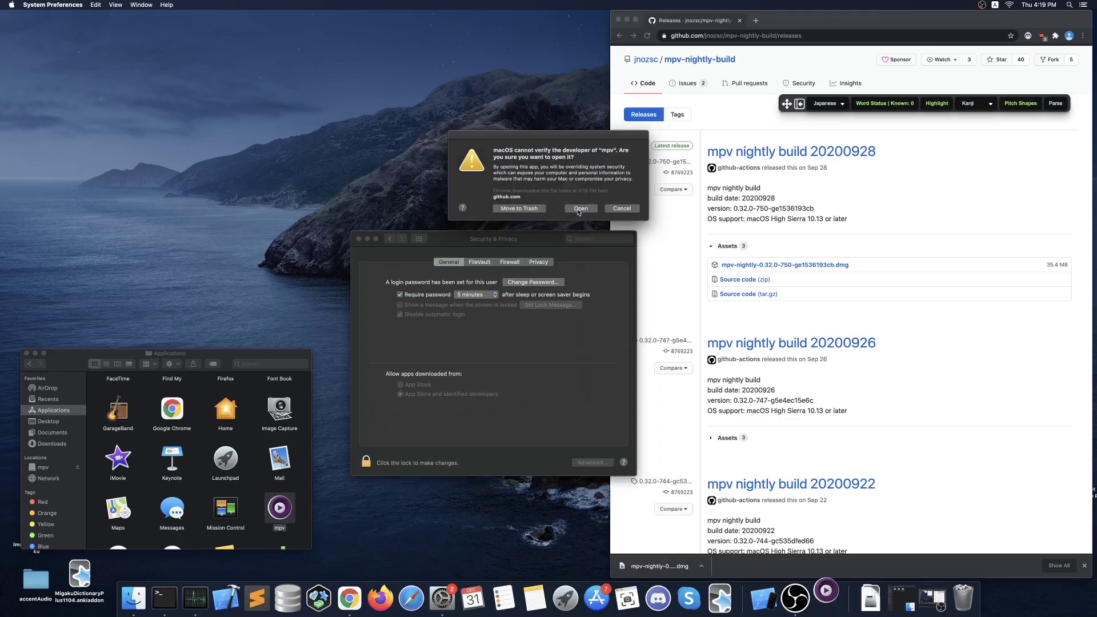
{"action": "left_click", "coordinate": [579, 210]}
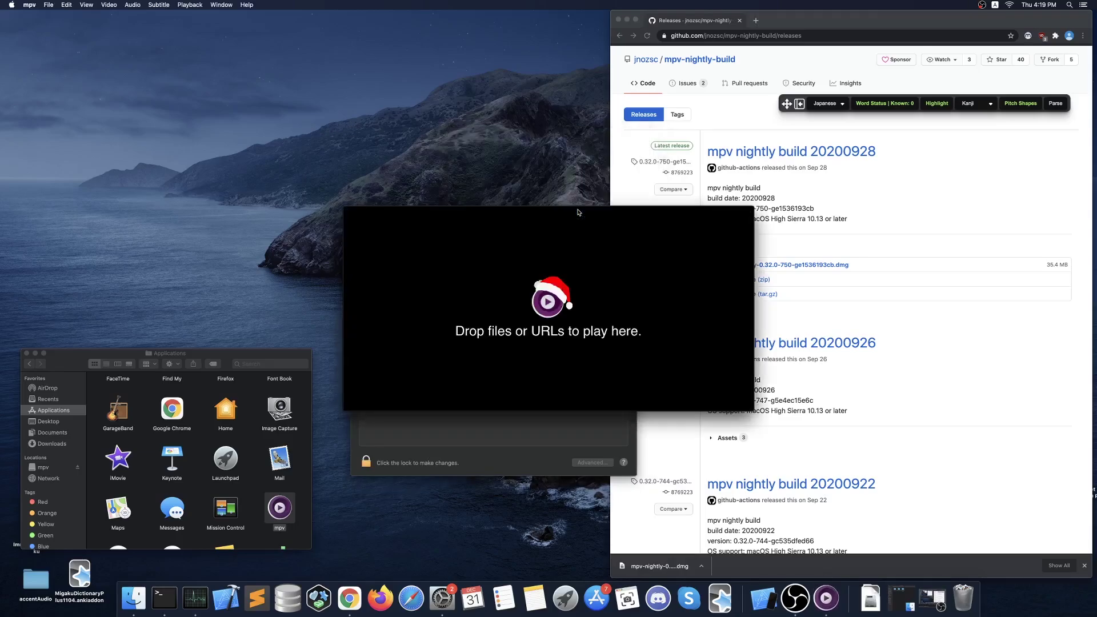
Step: Move the mpv window clear of the Security & Privacy window and close System Preferences
{"action": "left_click_drag", "start_coordinate": [578, 212], "coordinate": [295, 69]}
{"action": "left_click", "coordinate": [462, 245]}
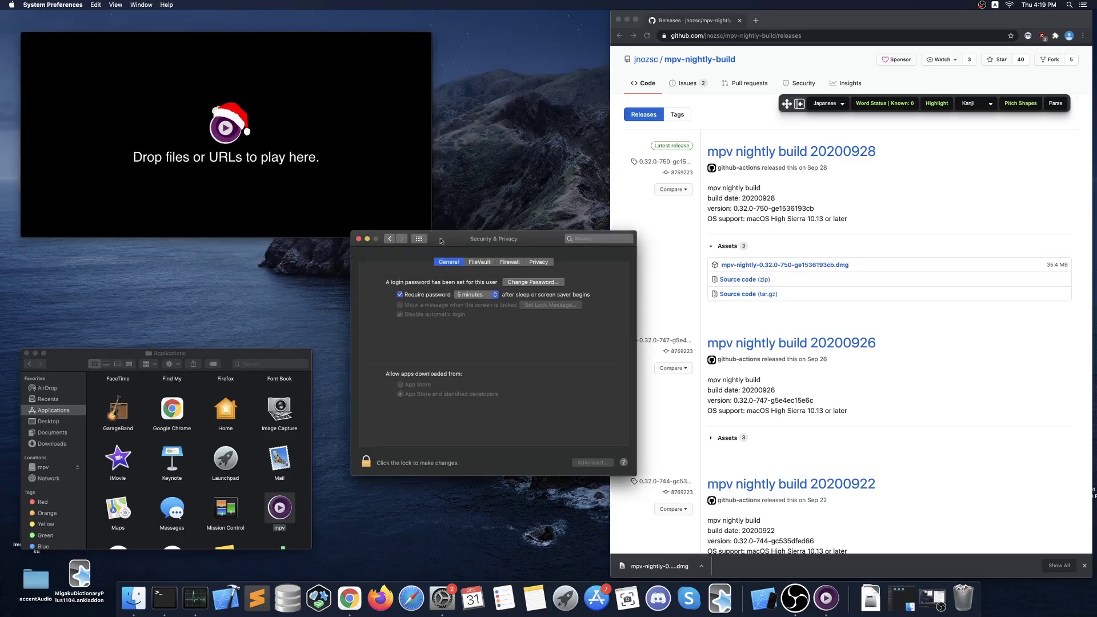
{"action": "left_click", "coordinate": [359, 239]}
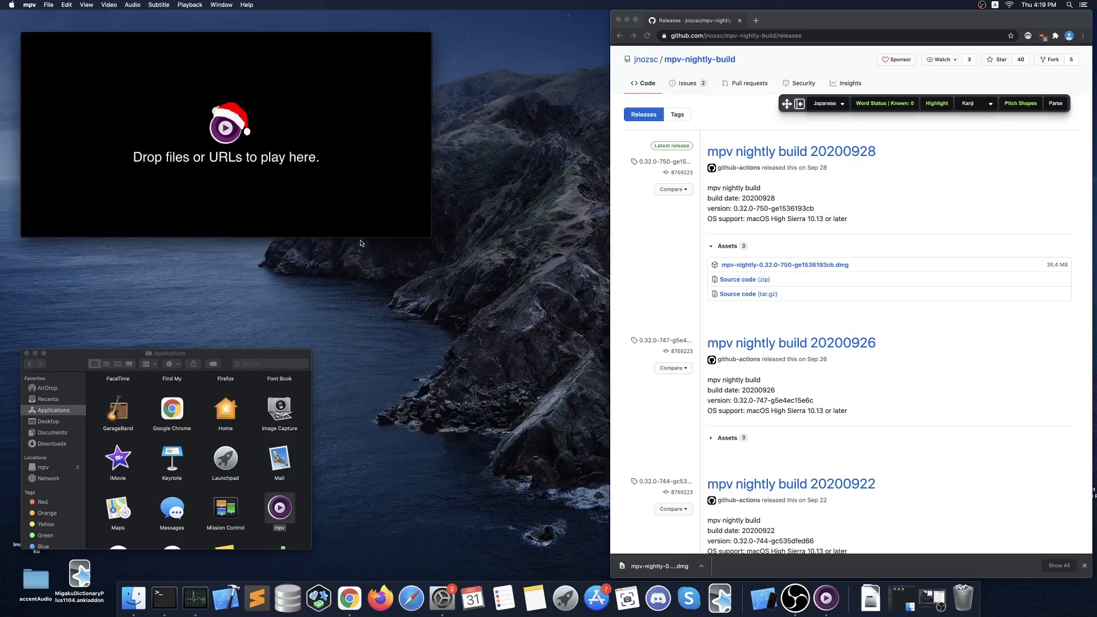
Step: Go from Downloads up to the home folder, show hidden files, and open the hidden .mpv folder
{"action": "left_click", "coordinate": [52, 443]}
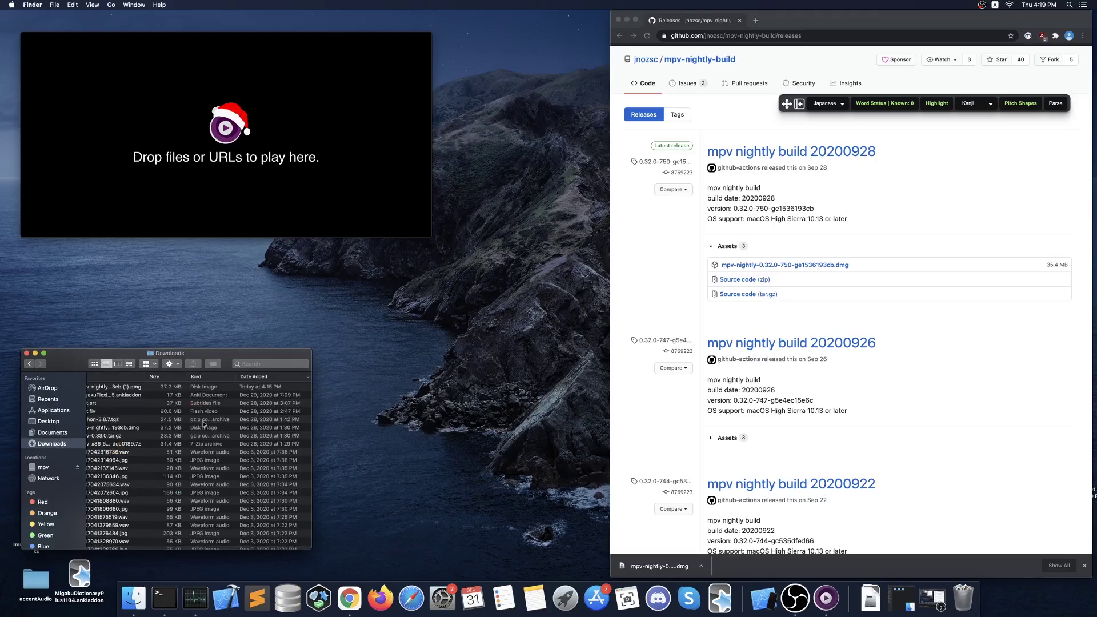
{"action": "key", "text": "super+Up"}
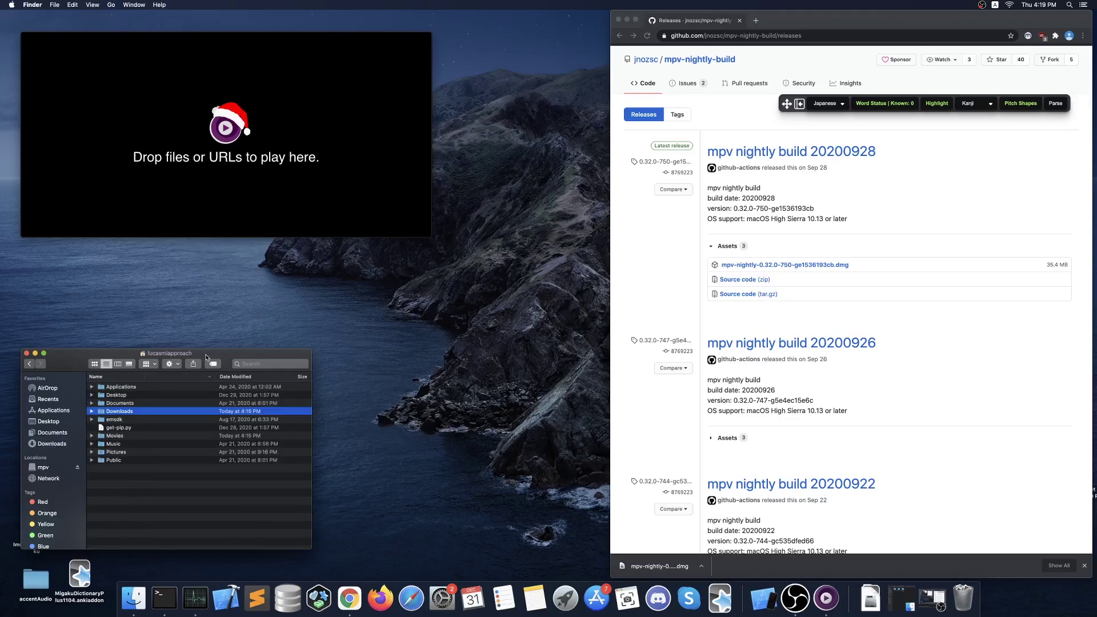
{"action": "left_click", "coordinate": [109, 506]}
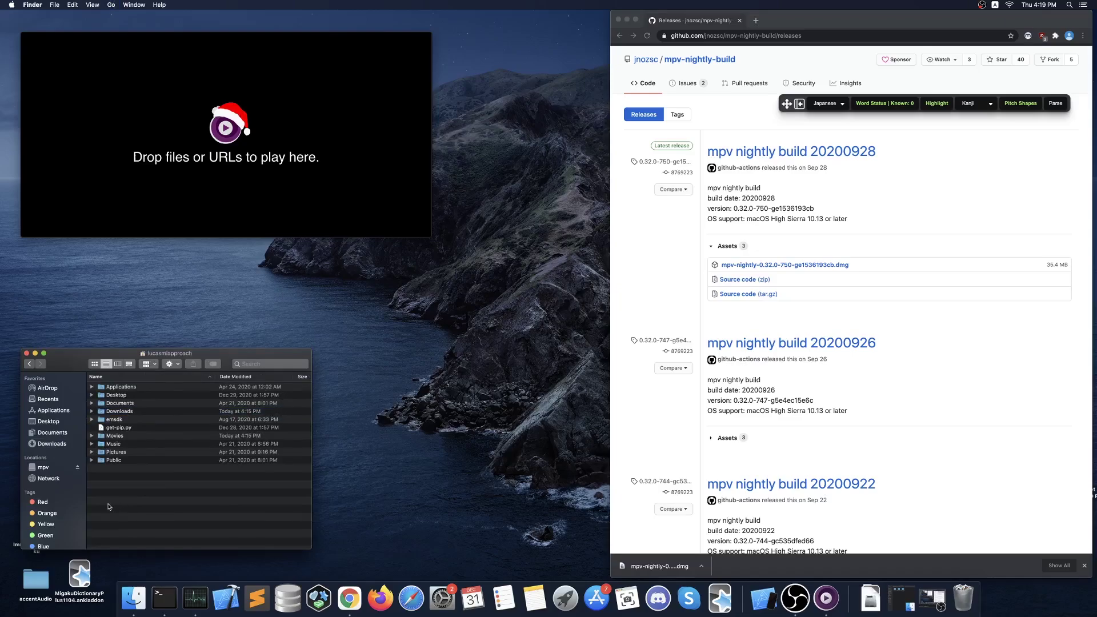
{"action": "key", "text": "super+shift+period"}
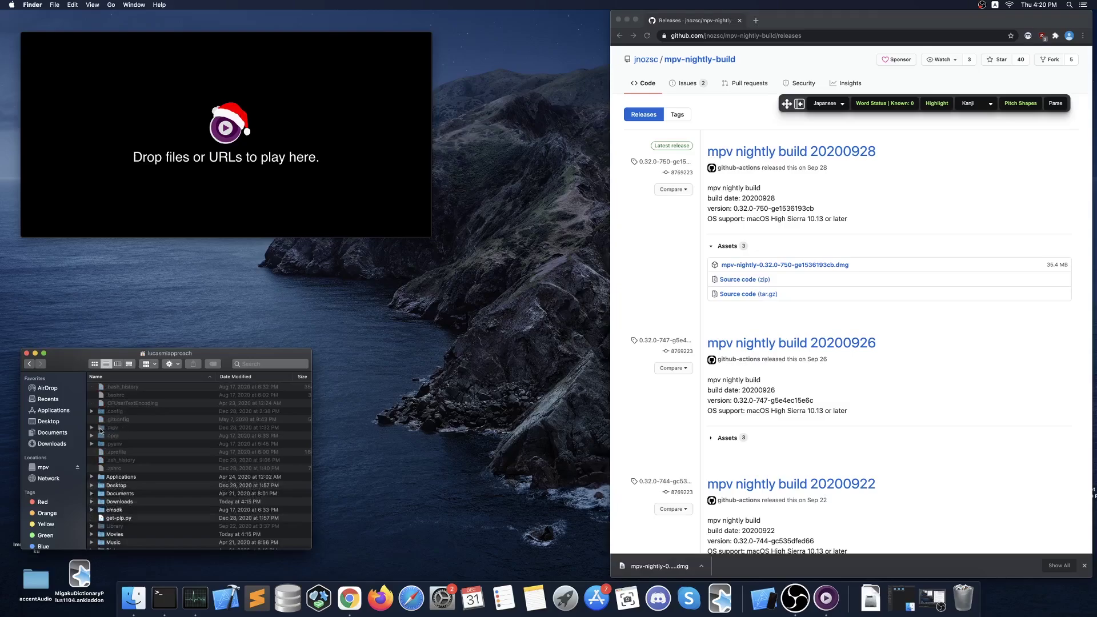
{"action": "left_click", "coordinate": [121, 431]}
{"action": "double_click", "coordinate": [120, 432]}
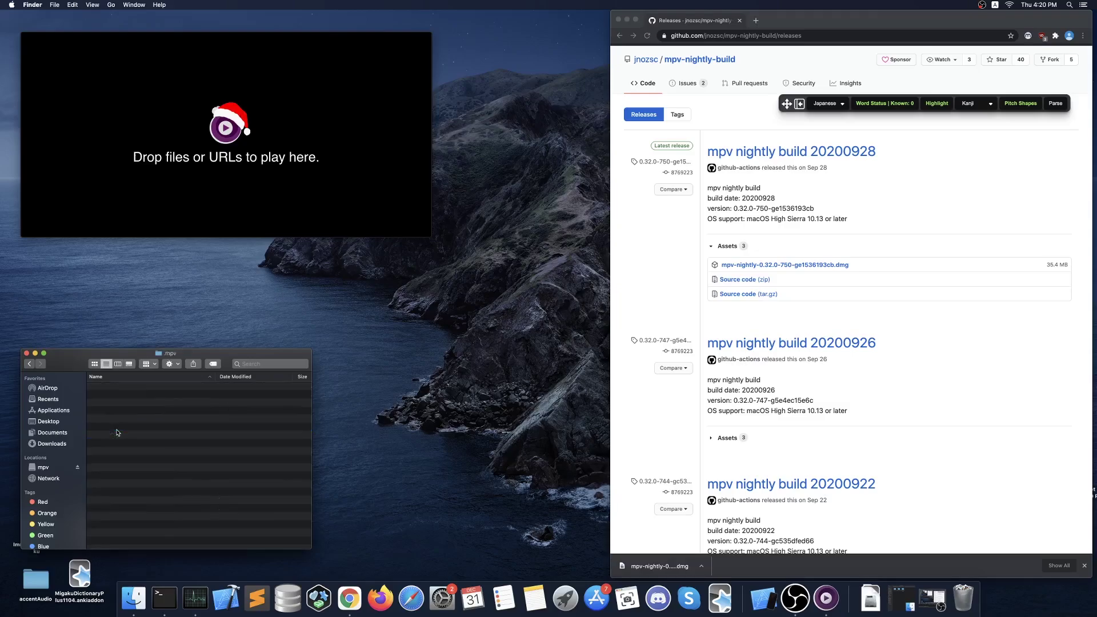
Step: Create a folder named scripts inside the .mpv folder and open it
{"action": "right_click", "coordinate": [141, 408]}
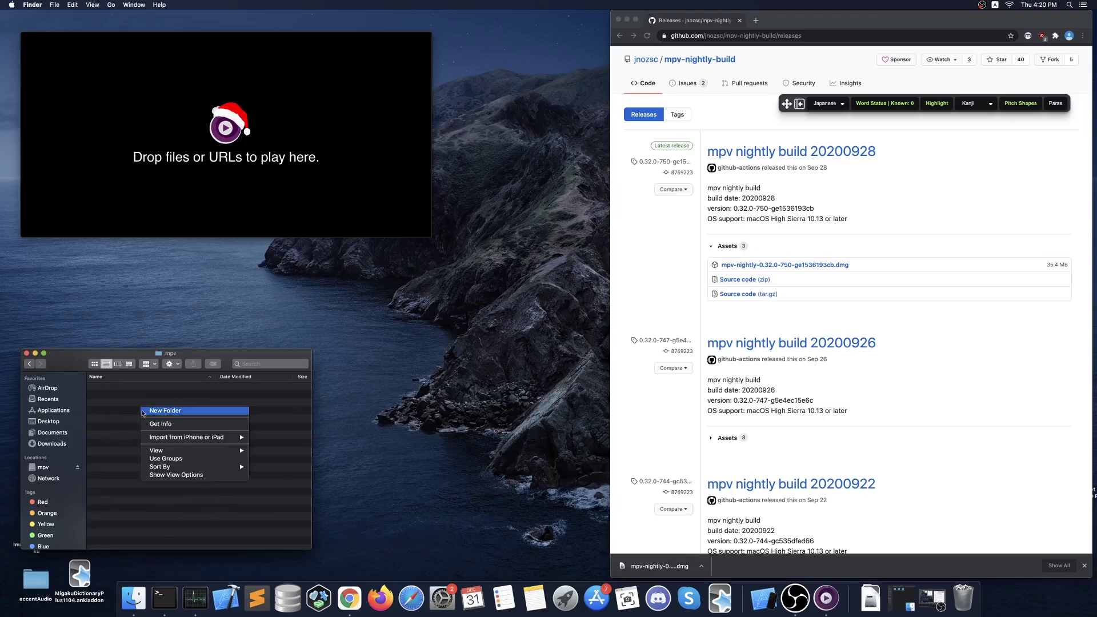
{"action": "left_click", "coordinate": [151, 411]}
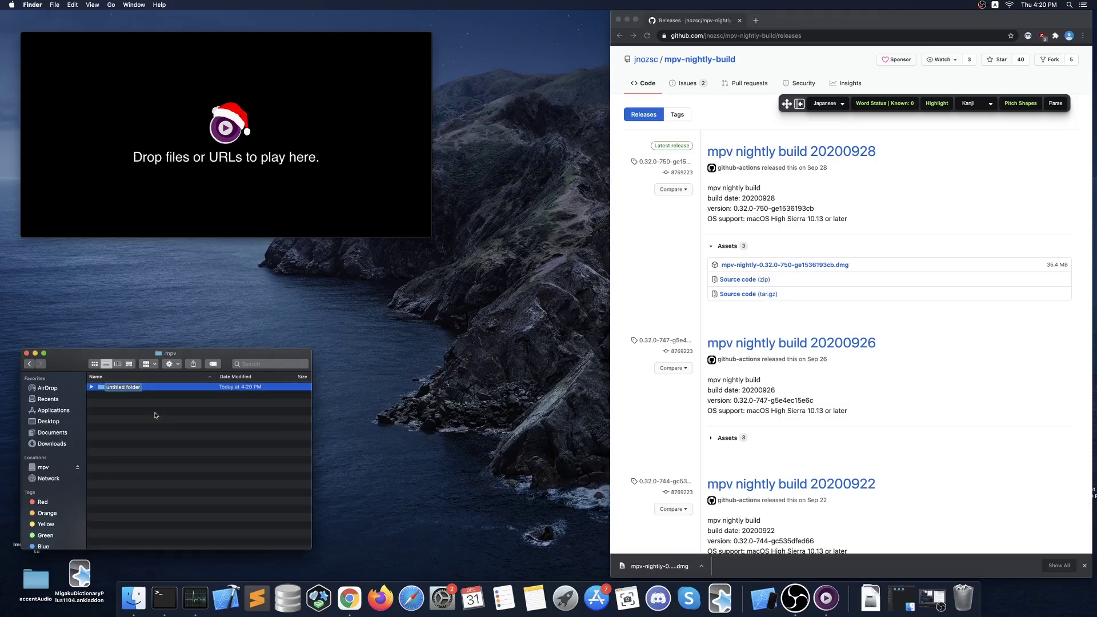
{"action": "type", "text": "scripts"}
{"action": "key", "text": "Return"}
{"action": "left_click", "coordinate": [135, 421]}
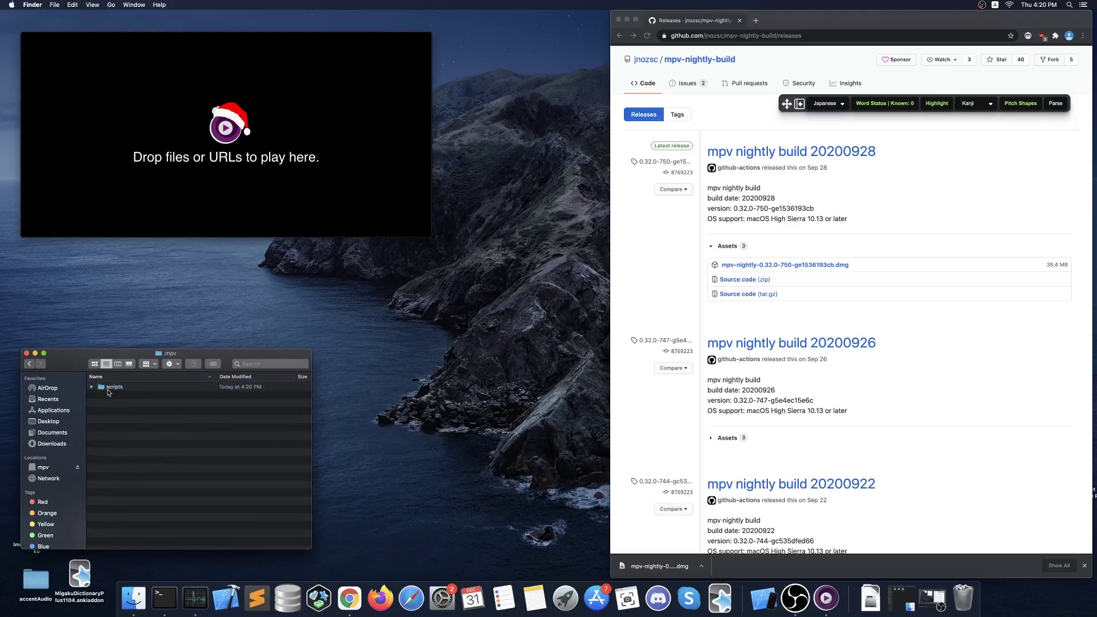
{"action": "double_click", "coordinate": [108, 388]}
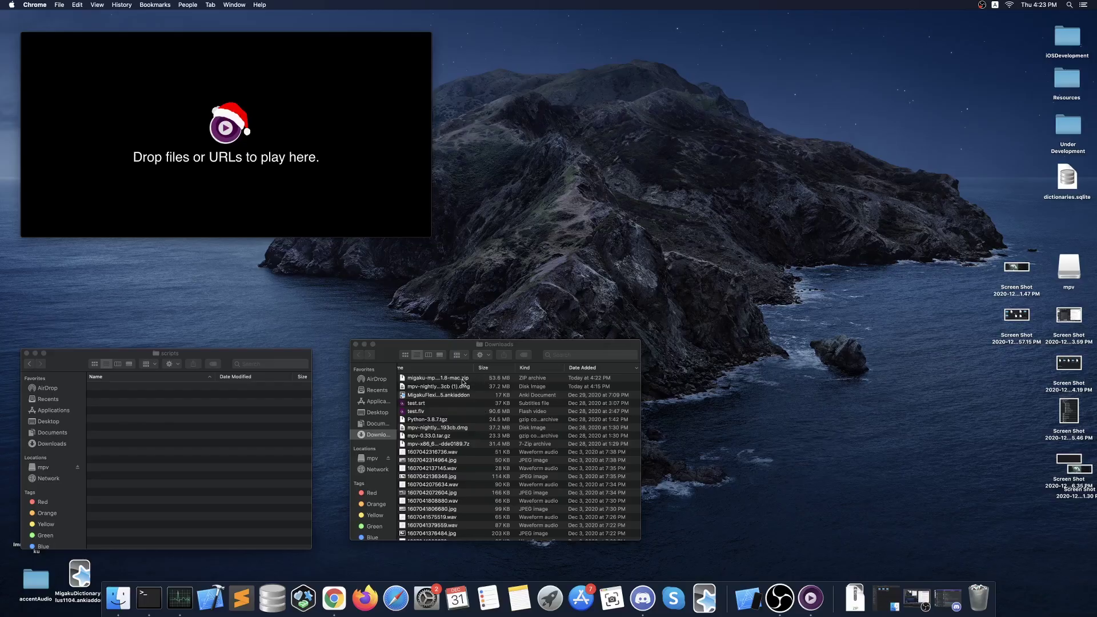
Step: Move migaku-mpv-v0.1.8-mac.zip from Downloads into the scripts folder and extract it there
{"action": "left_click_drag", "start_coordinate": [462, 382], "coordinate": [197, 413]}
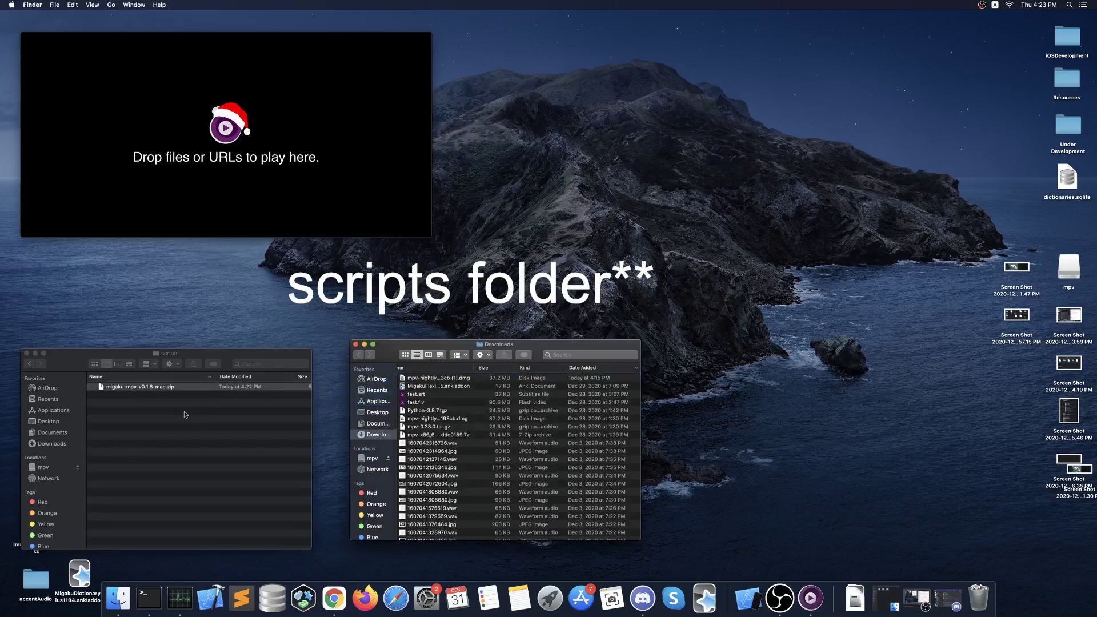
{"action": "double_click", "coordinate": [161, 391]}
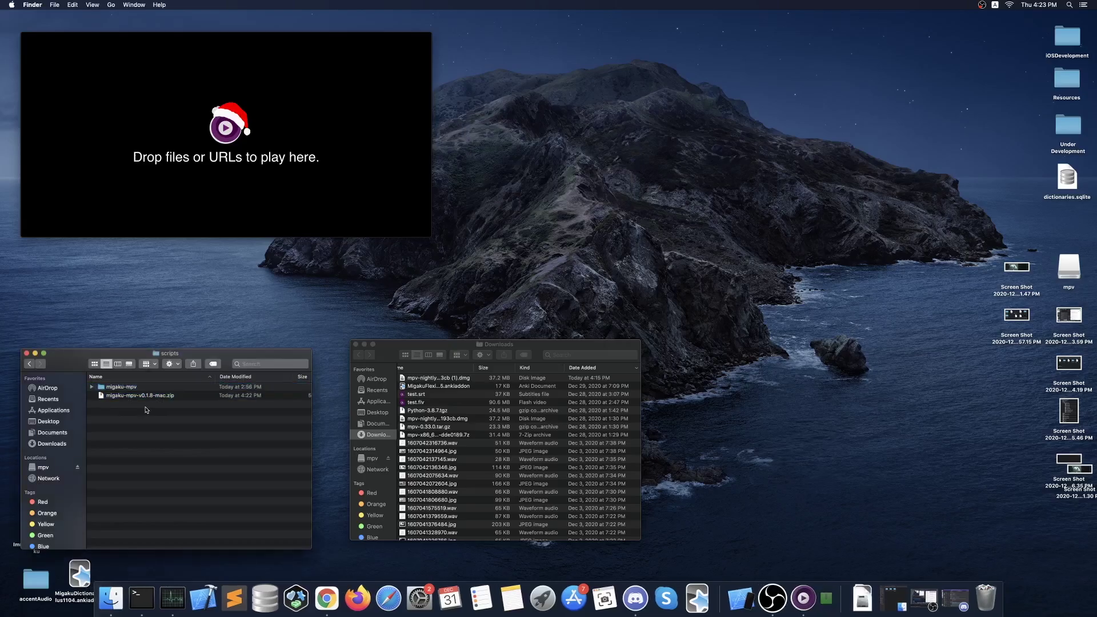
Step: Move the migaku-mpv-v0.1.8-mac.zip archive in the scripts folder to the Trash
{"action": "scroll", "coordinate": [149, 400], "scroll_direction": "right", "scroll_amount": 2}
{"action": "right_click", "coordinate": [171, 396]}
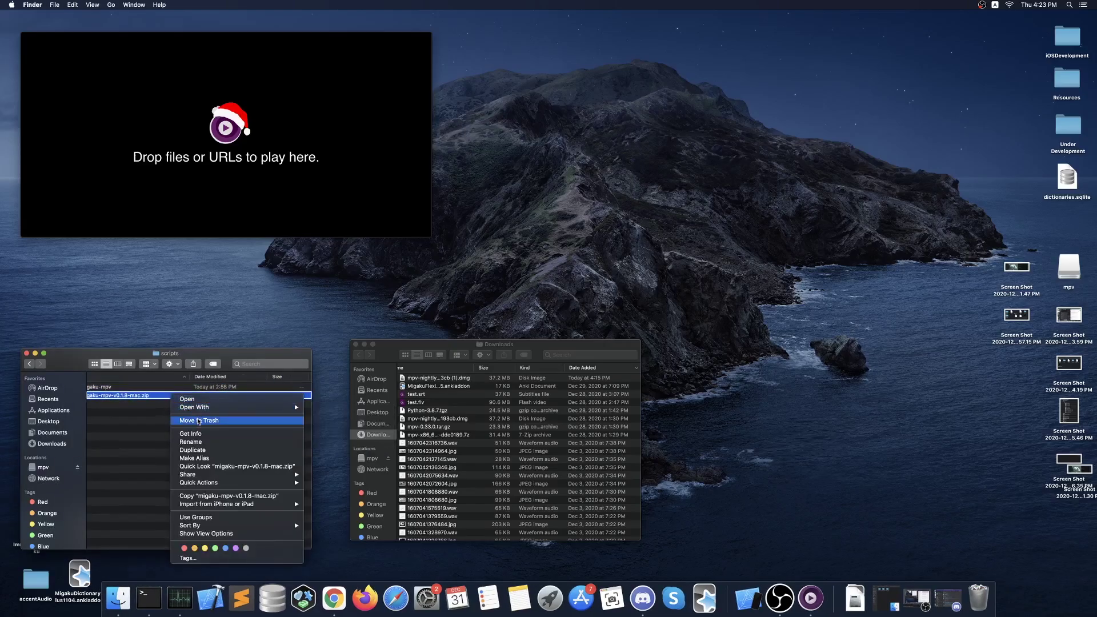
{"action": "left_click", "coordinate": [199, 420]}
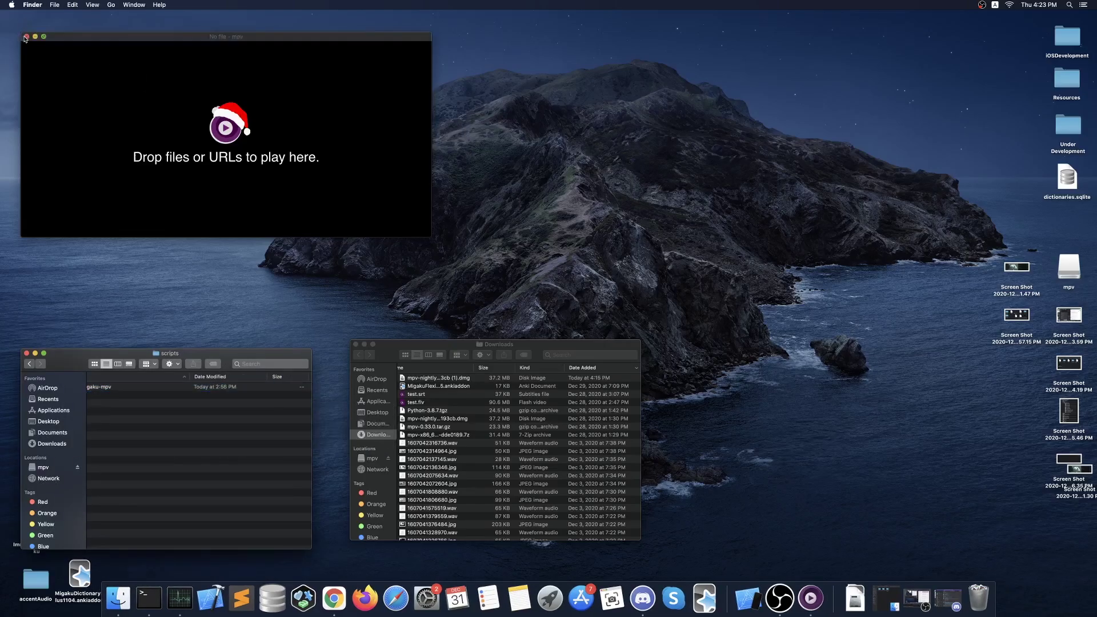
Step: Restart mpv to load the Migaku plugin, cancel the migaku_mpv security alert, and close mpv again
{"action": "left_click", "coordinate": [26, 38]}
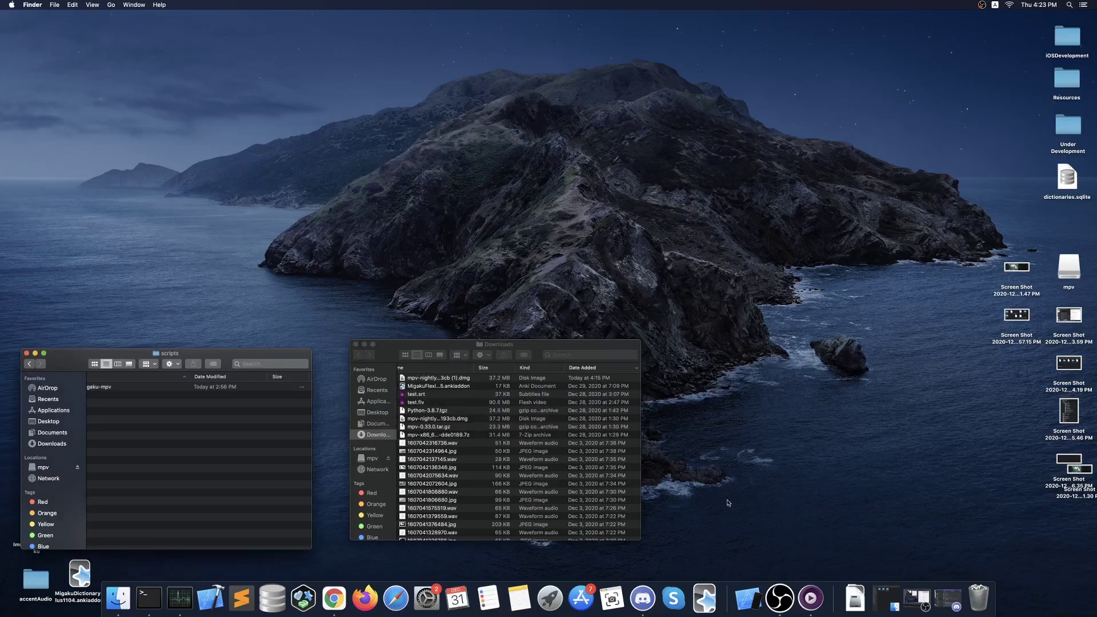
{"action": "left_click", "coordinate": [816, 600]}
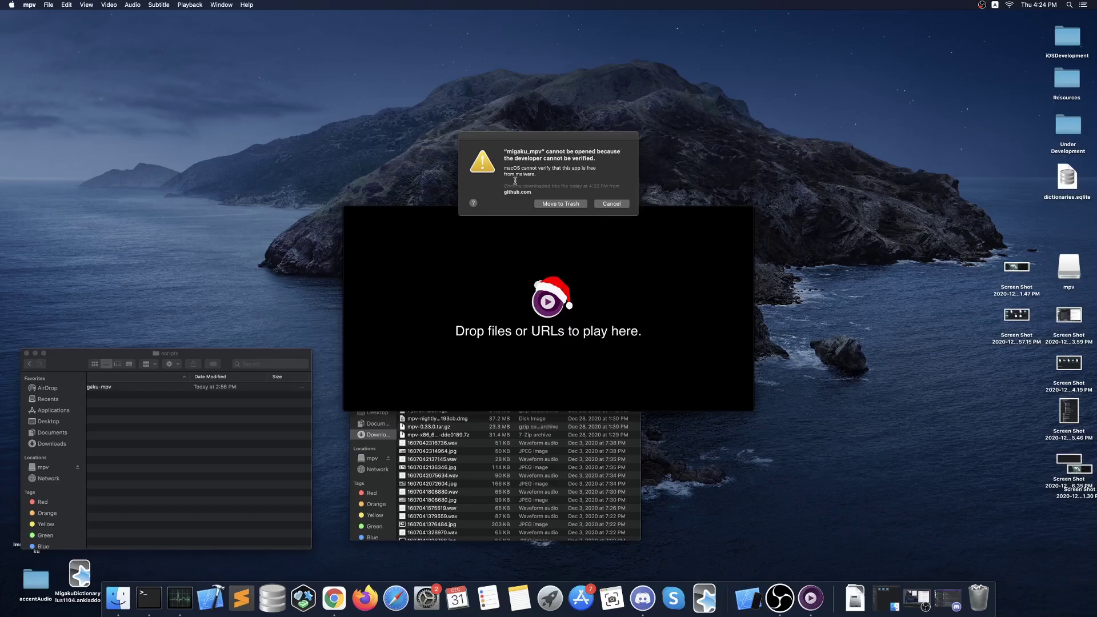
{"action": "left_click", "coordinate": [608, 207]}
{"action": "left_click", "coordinate": [609, 207]}
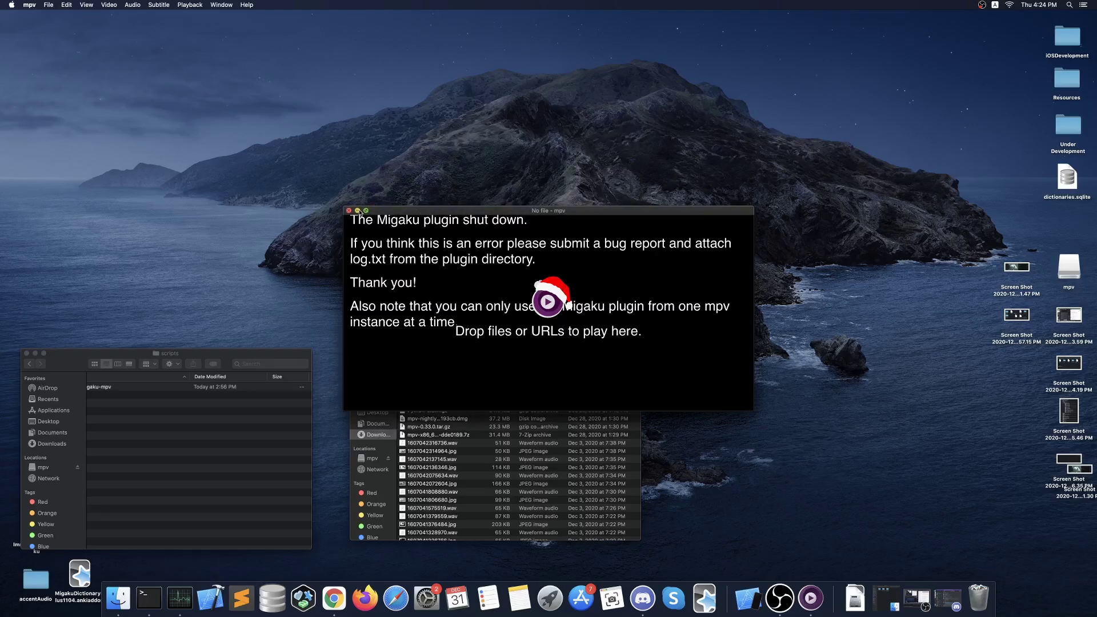
{"action": "left_click", "coordinate": [349, 211]}
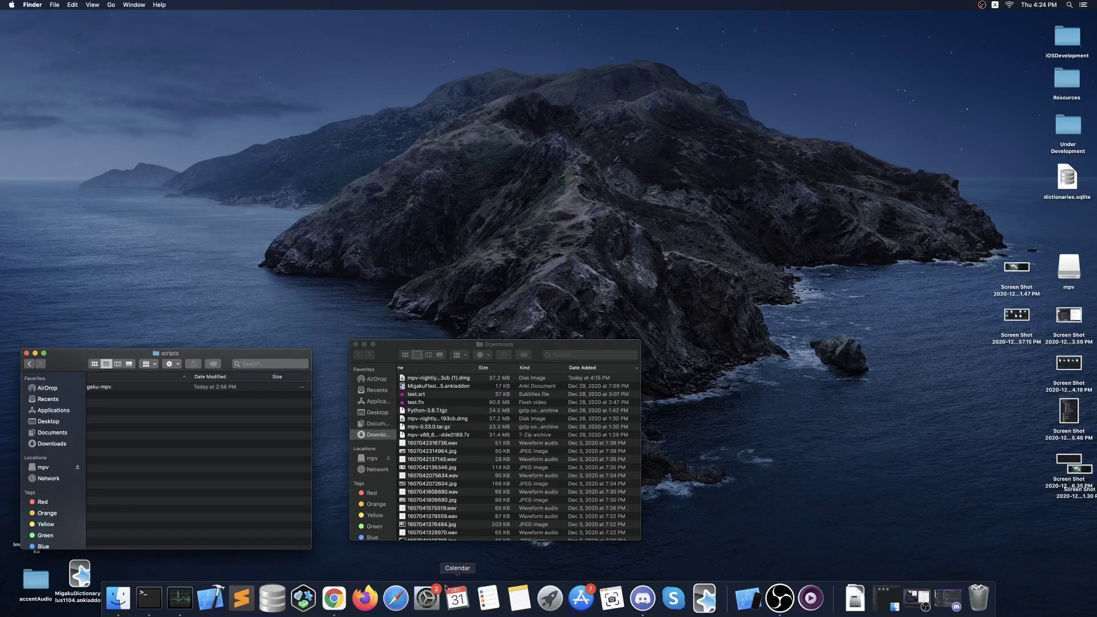
Step: Allow the blocked migaku_mpv in the Security & Privacy settings, and restart mpv with permission to open the plugin
{"action": "left_click", "coordinate": [436, 603]}
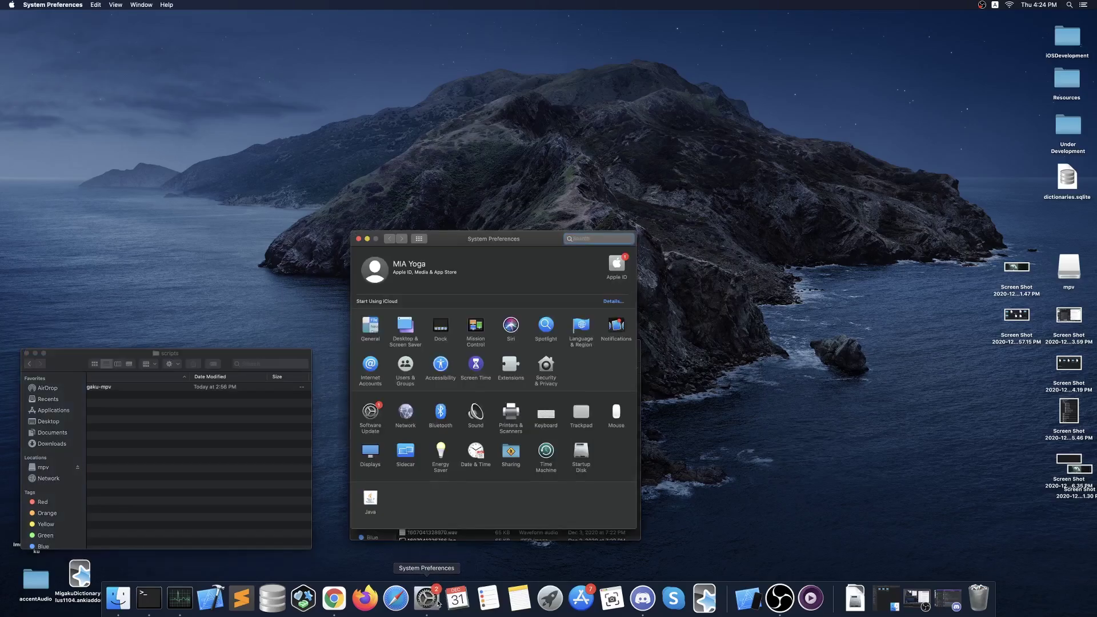
{"action": "left_click", "coordinate": [546, 367]}
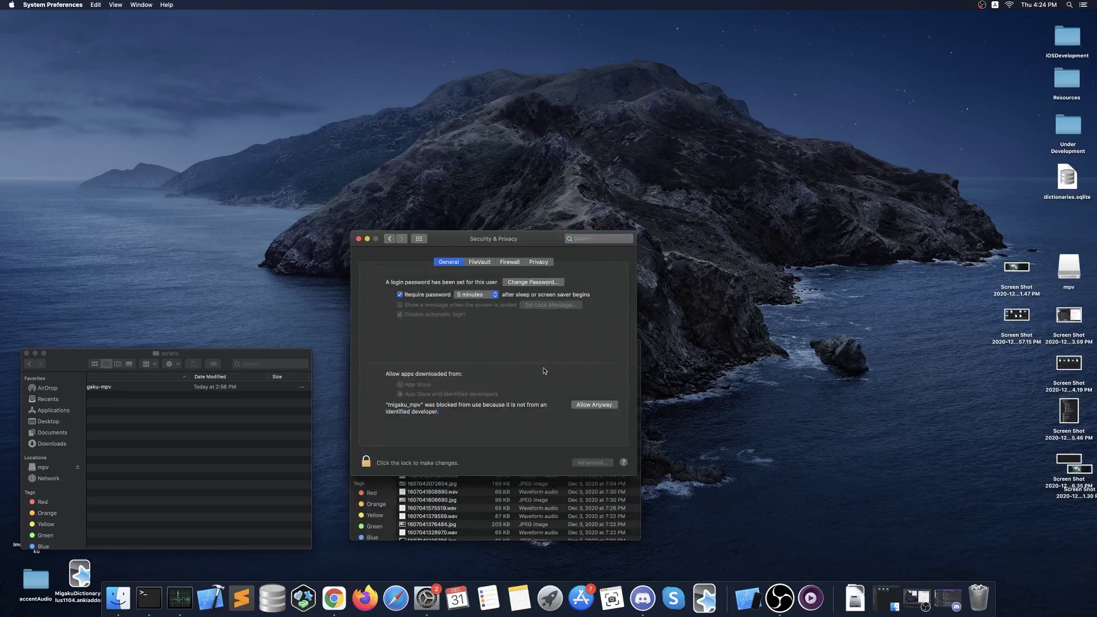
{"action": "left_click", "coordinate": [599, 405]}
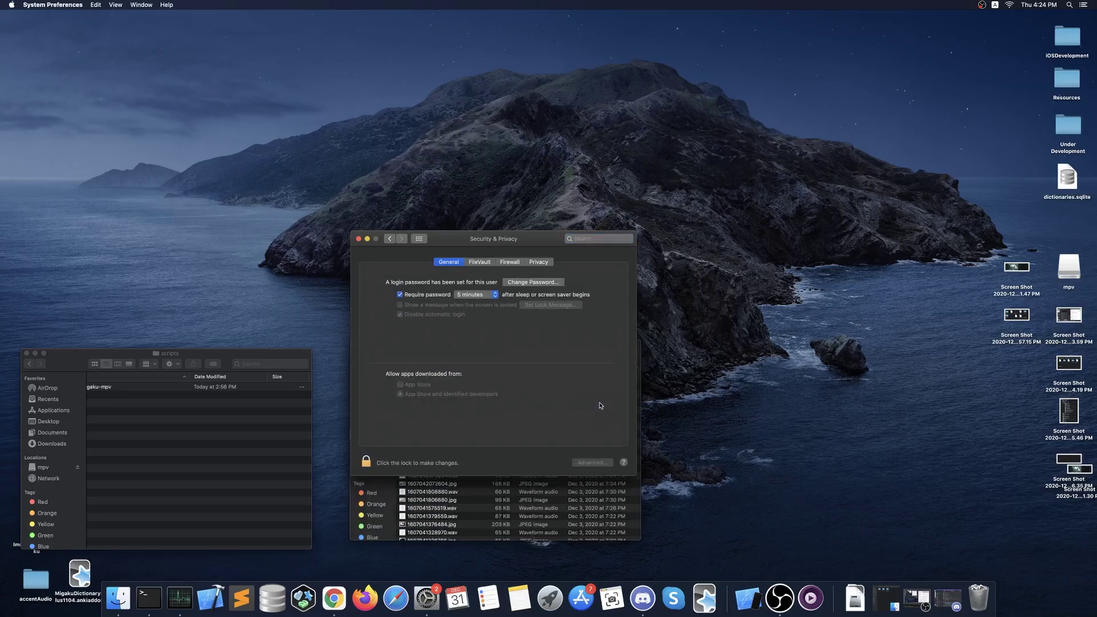
{"action": "left_click", "coordinate": [358, 240]}
{"action": "left_click", "coordinate": [795, 597]}
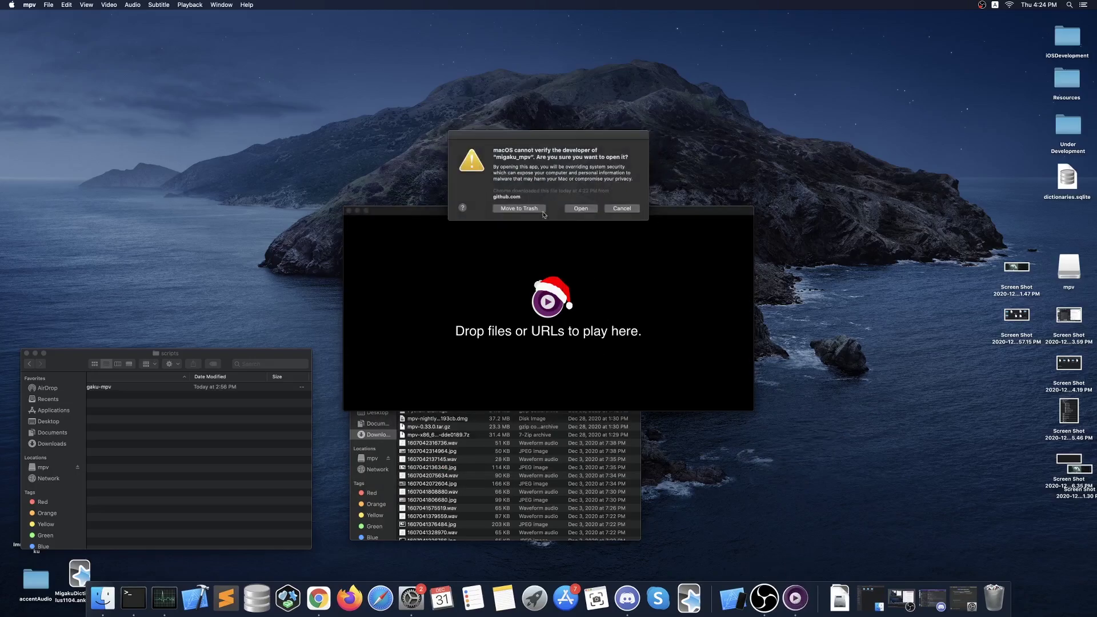
{"action": "left_click", "coordinate": [582, 208]}
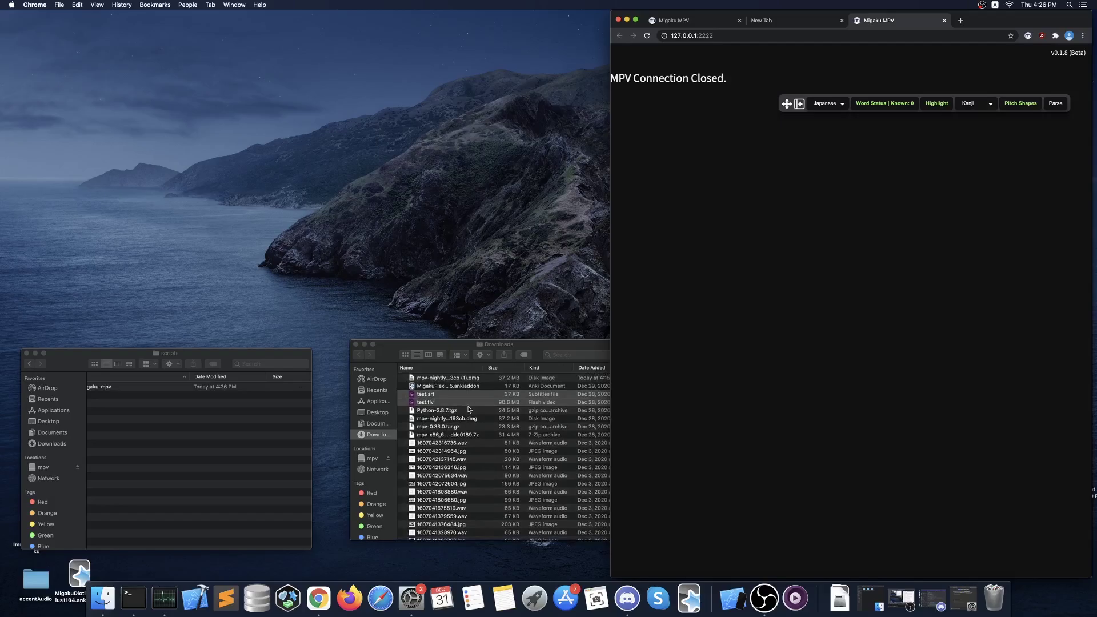
Step: Launch mpv beside the browser, load test.flv with test.srt into it, and enlarge the video window
{"action": "left_click", "coordinate": [794, 598]}
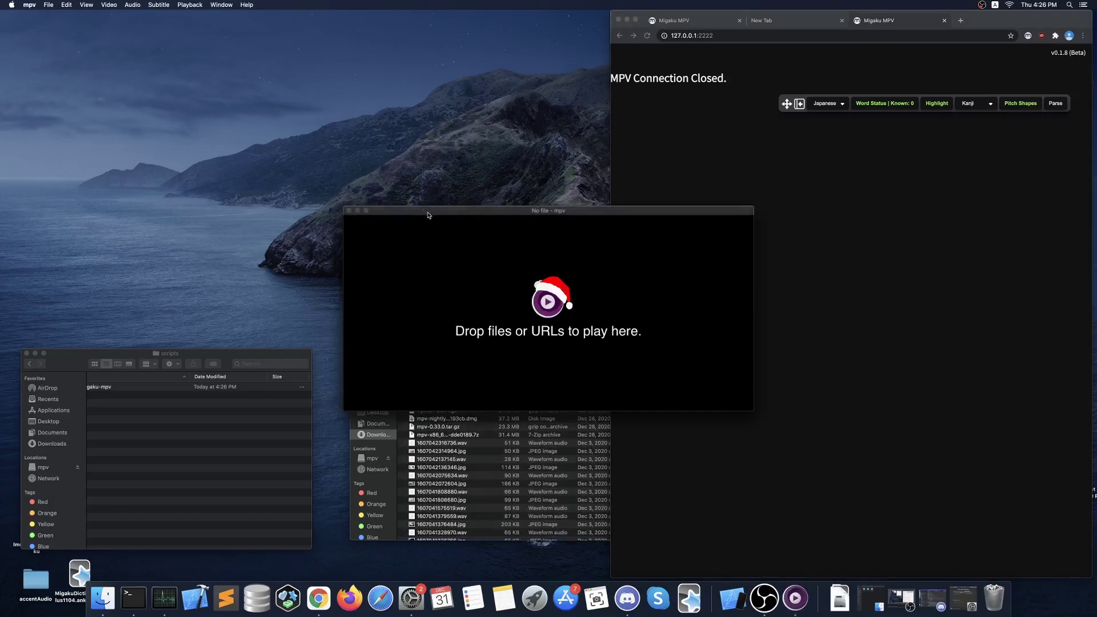
{"action": "left_click_drag", "start_coordinate": [428, 215], "coordinate": [135, 45]}
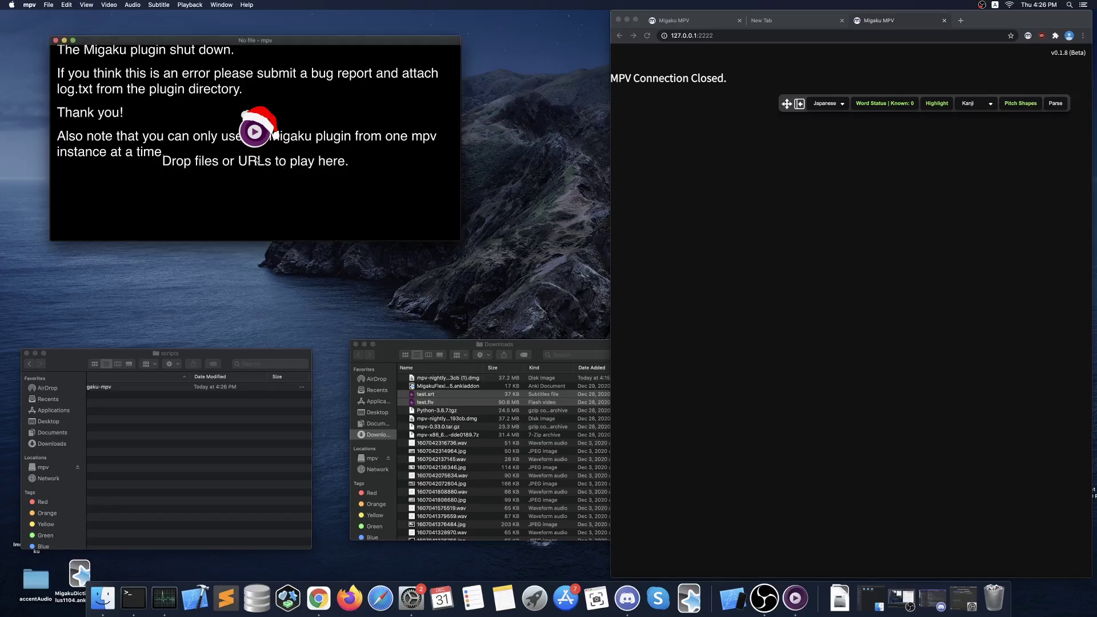
{"action": "left_click_drag", "start_coordinate": [441, 401], "coordinate": [212, 118]}
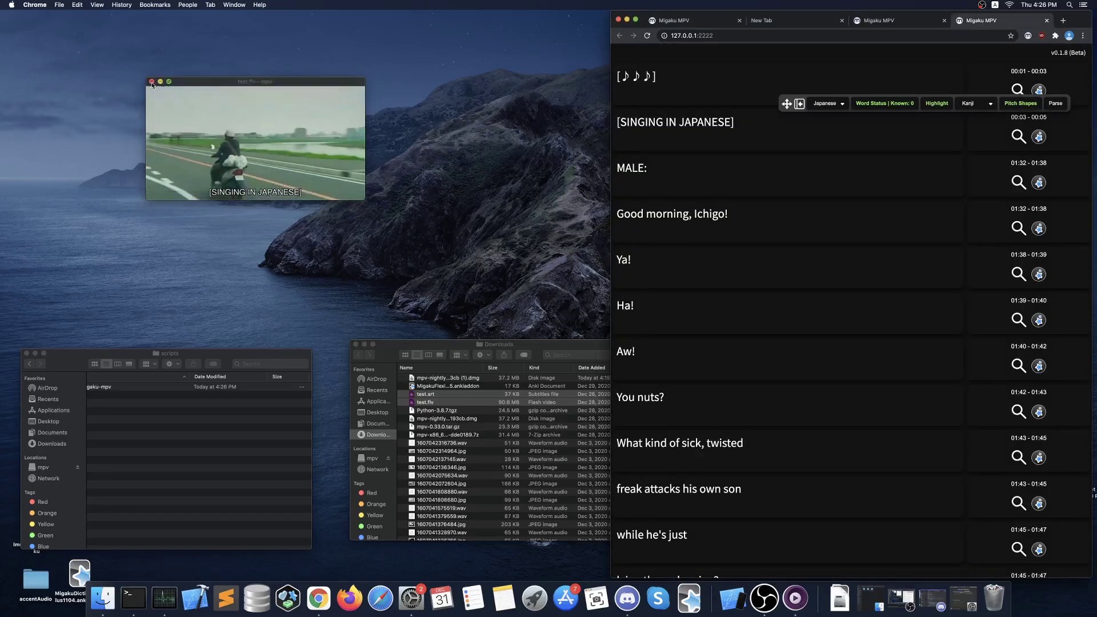
{"action": "left_click_drag", "start_coordinate": [294, 87], "coordinate": [193, 50]}
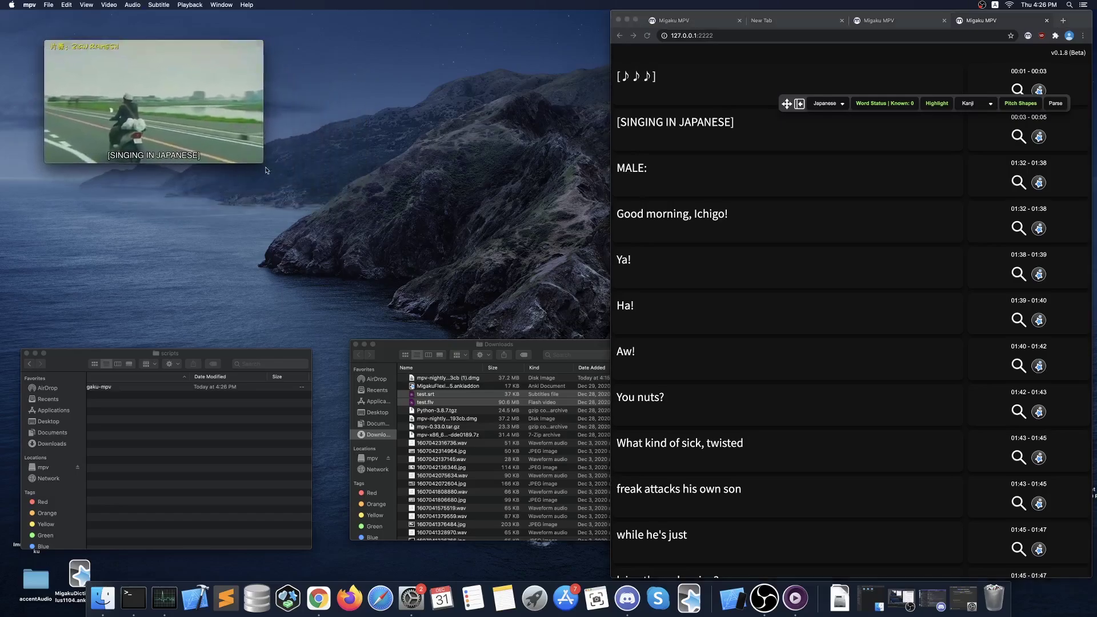
{"action": "left_click_drag", "start_coordinate": [263, 163], "coordinate": [522, 309]}
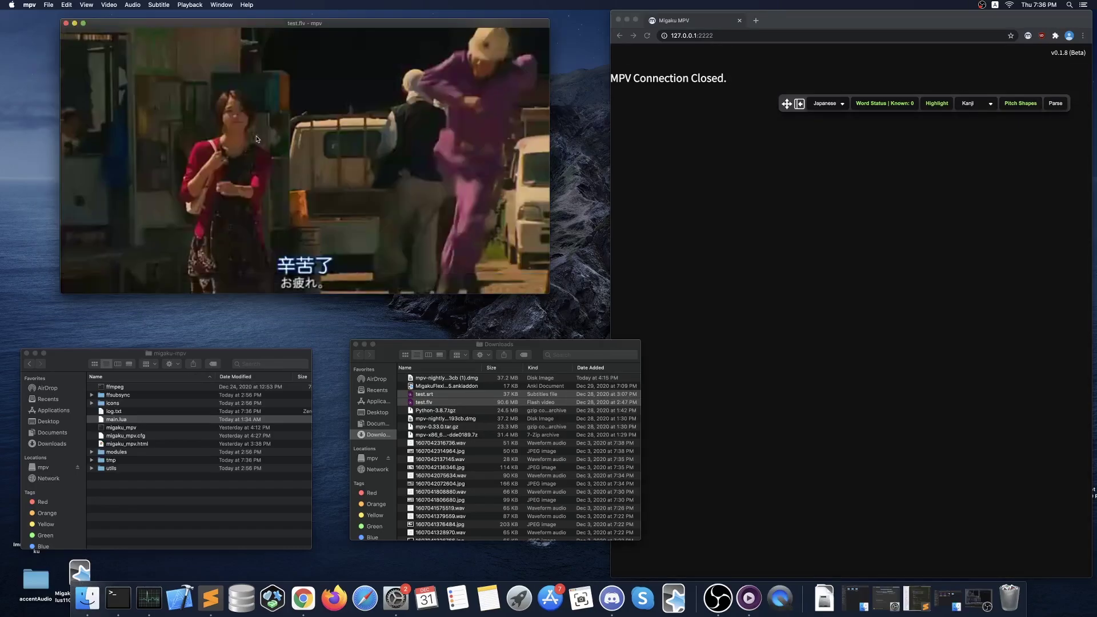
Step: Start syncing the subtitles to Audio Track 1, dismiss the ffsubsync alert, and allow ffsubsync in Security & Privacy
{"action": "key", "text": "a"}
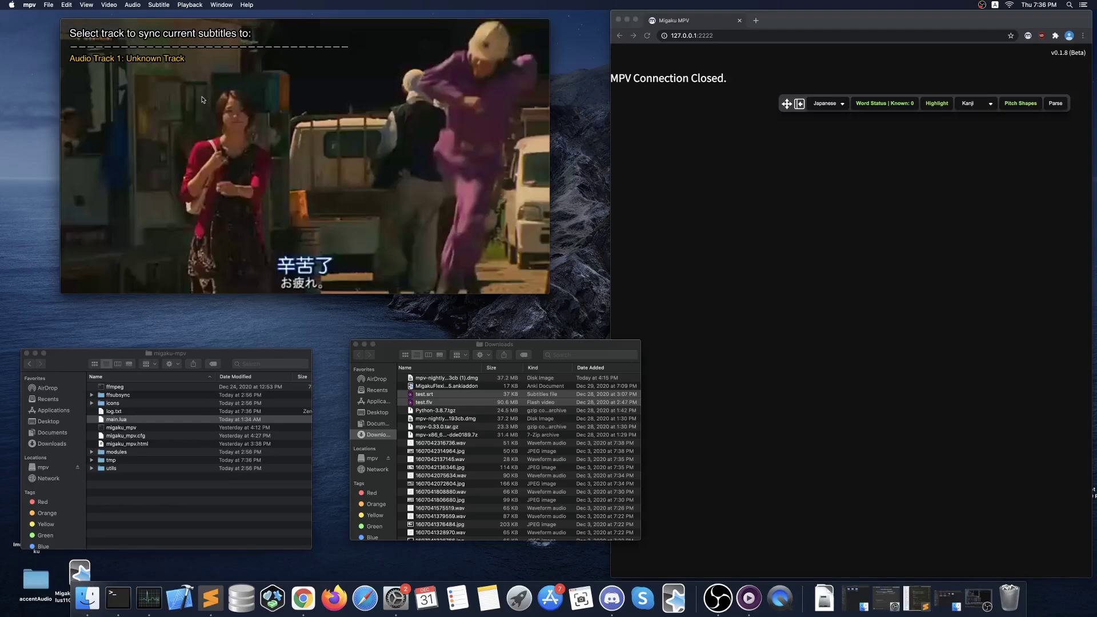
{"action": "key", "text": "Return"}
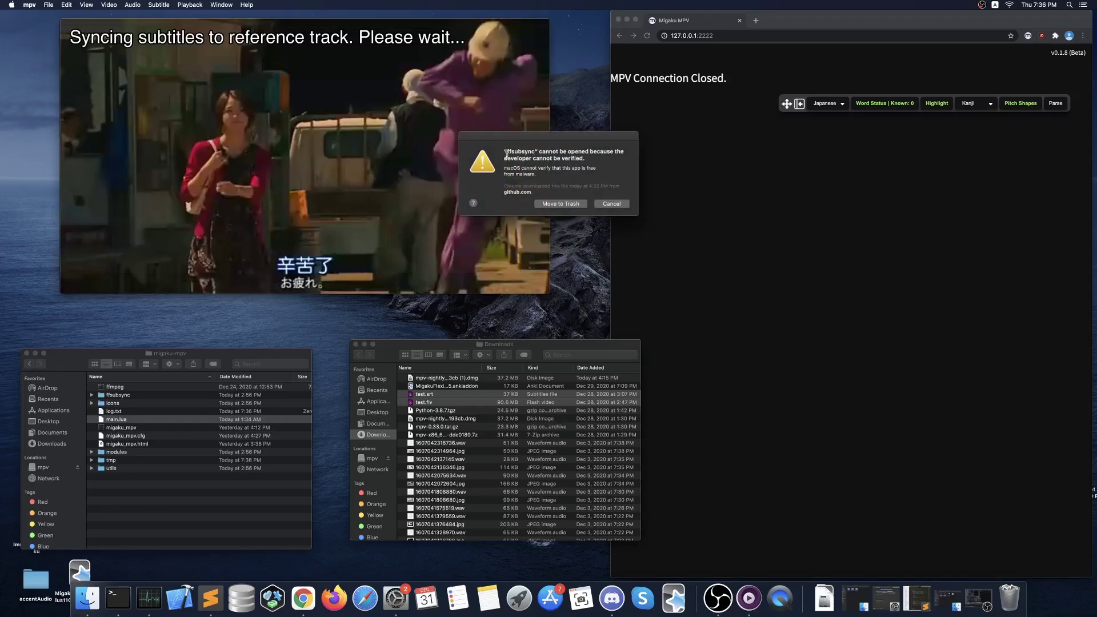
{"action": "left_click_drag", "start_coordinate": [503, 150], "coordinate": [590, 162]}
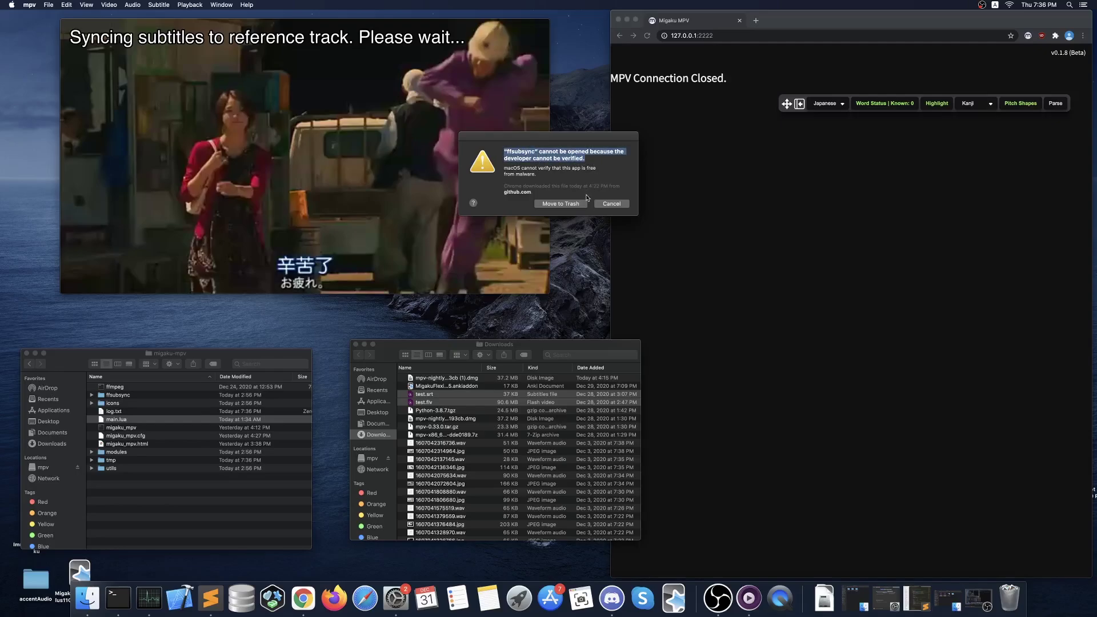
{"action": "left_click", "coordinate": [621, 209]}
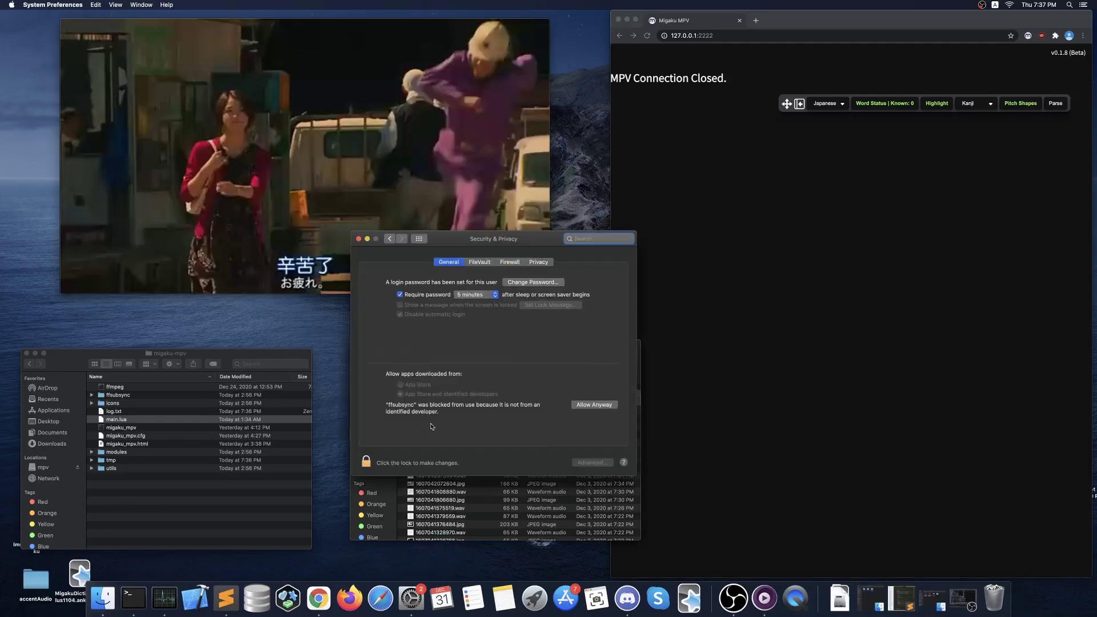
{"action": "left_click", "coordinate": [595, 406]}
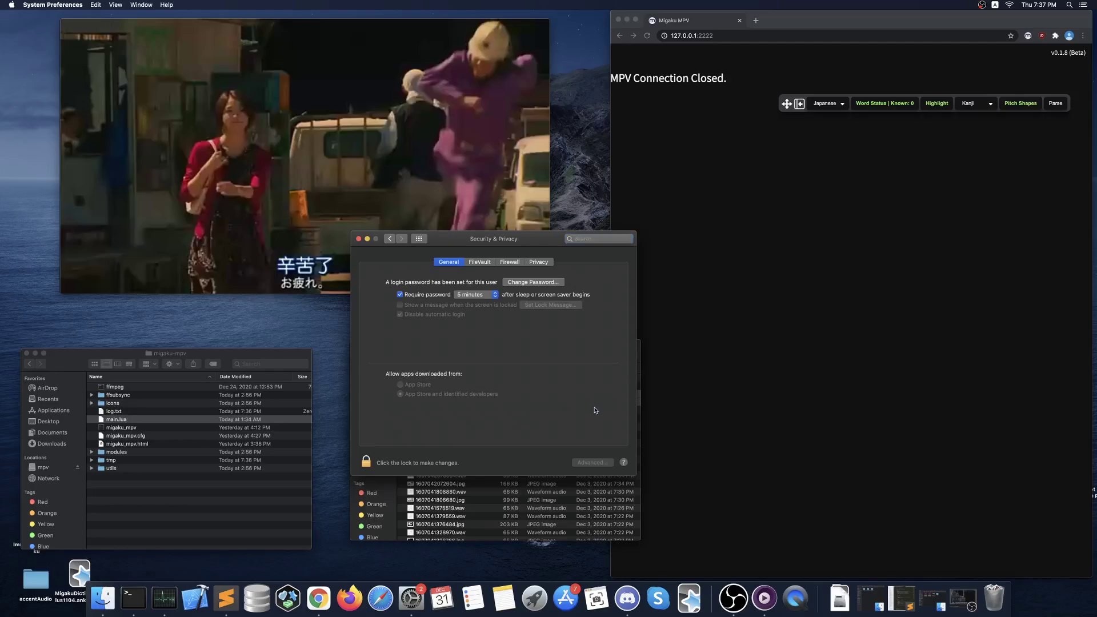
Step: Retry the subtitle sync with permission to open ffsubsync, and allow the next blocked component in Security & Privacy
{"action": "left_click", "coordinate": [184, 114]}
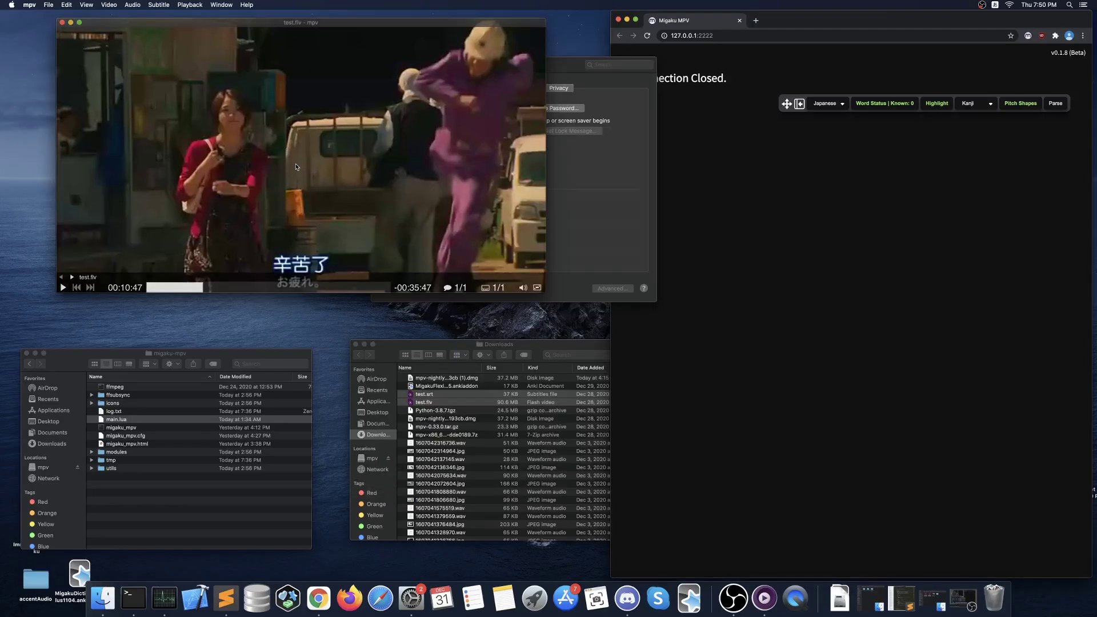
{"action": "key", "text": "n"}
{"action": "key", "text": "Return"}
{"action": "left_click", "coordinate": [580, 213]}
{"action": "left_click", "coordinate": [612, 212]}
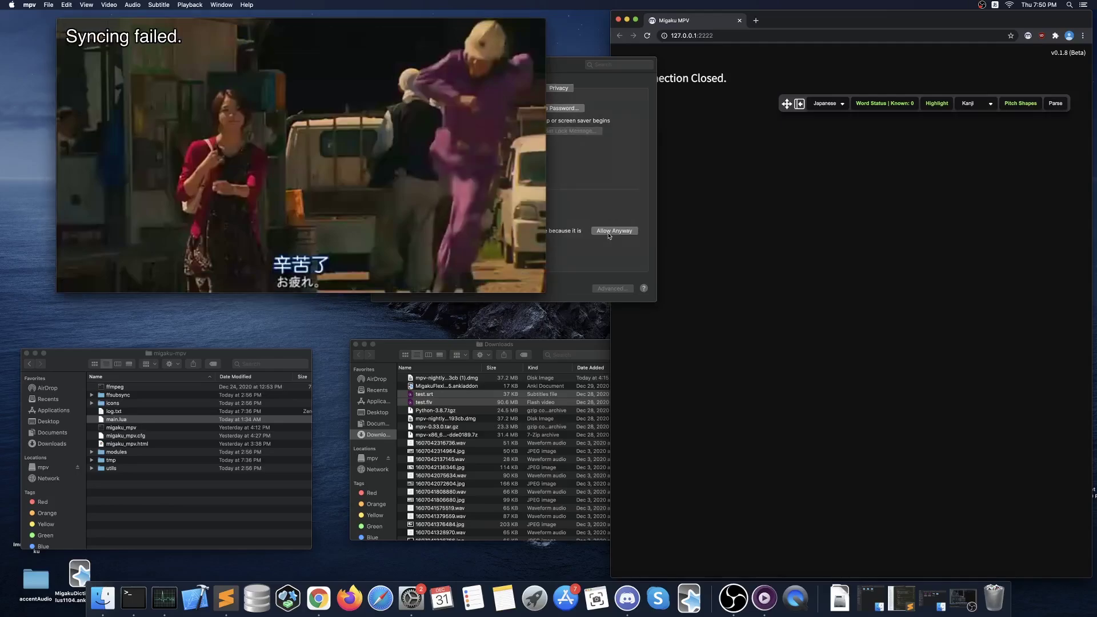
{"action": "left_click", "coordinate": [611, 230]}
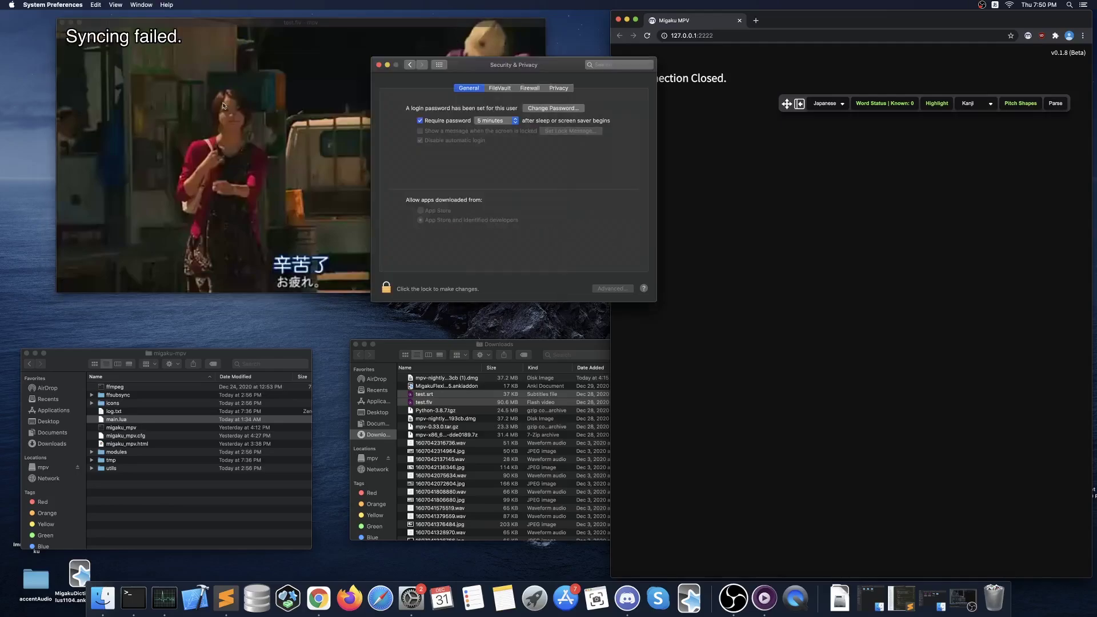
Step: Retry the subtitle sync, cancel the alert for _pcg64.cpython-39-darwin.so, and allow that file in Security & Privacy
{"action": "key", "text": "super+Tab"}
{"action": "key", "text": "n"}
{"action": "key", "text": "Return"}
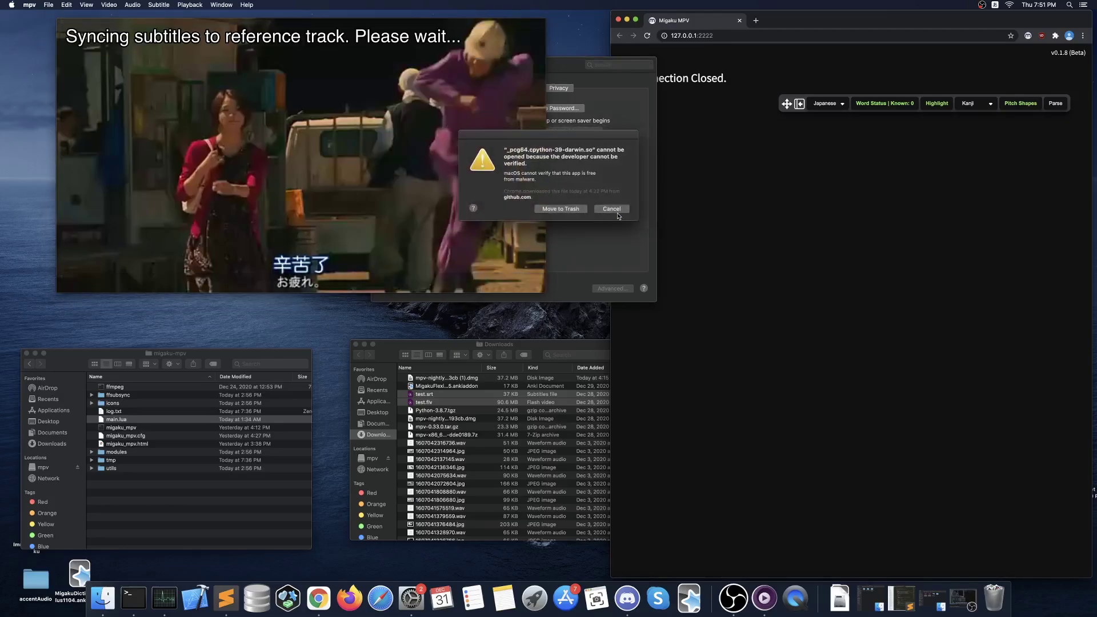
{"action": "left_click", "coordinate": [606, 206]}
{"action": "left_click", "coordinate": [610, 237]}
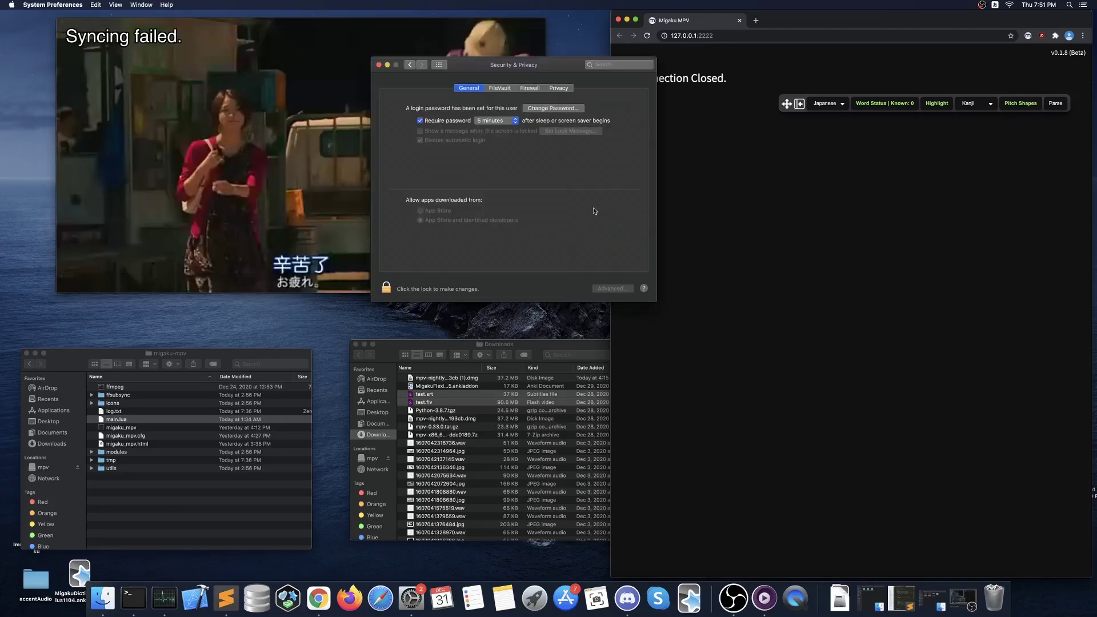
Step: Retry the subtitle sync, approve opening _pcg64.cpython-39-darwin.so, and allow the blocked _sfc64.cpython-39-darwin.so in Security & Privacy
{"action": "left_click", "coordinate": [255, 164]}
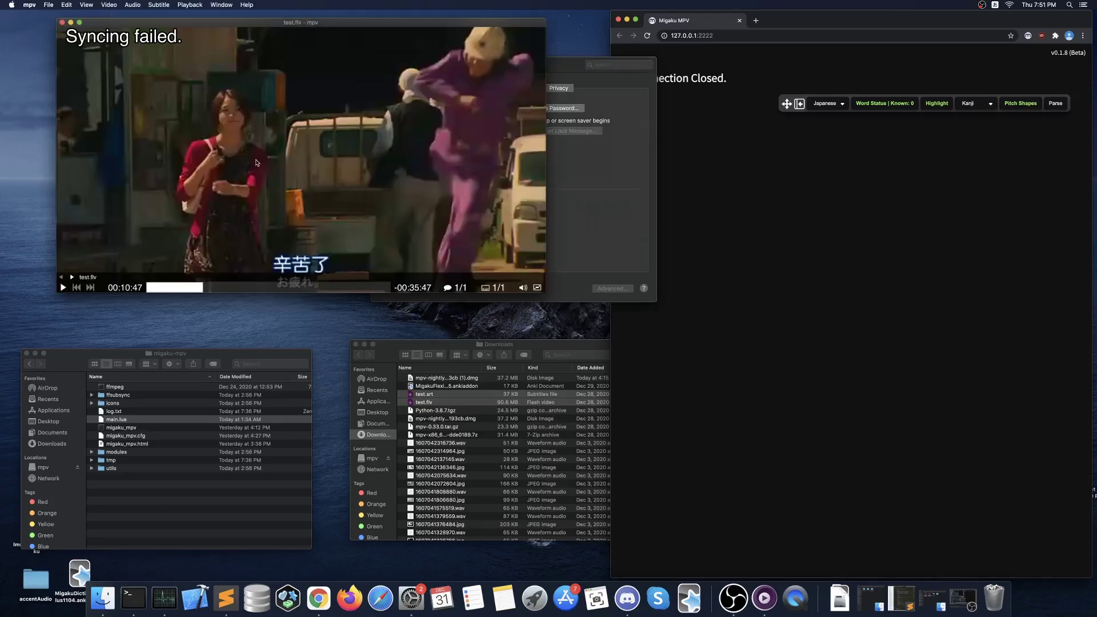
{"action": "key", "text": "n"}
{"action": "key", "text": "Return"}
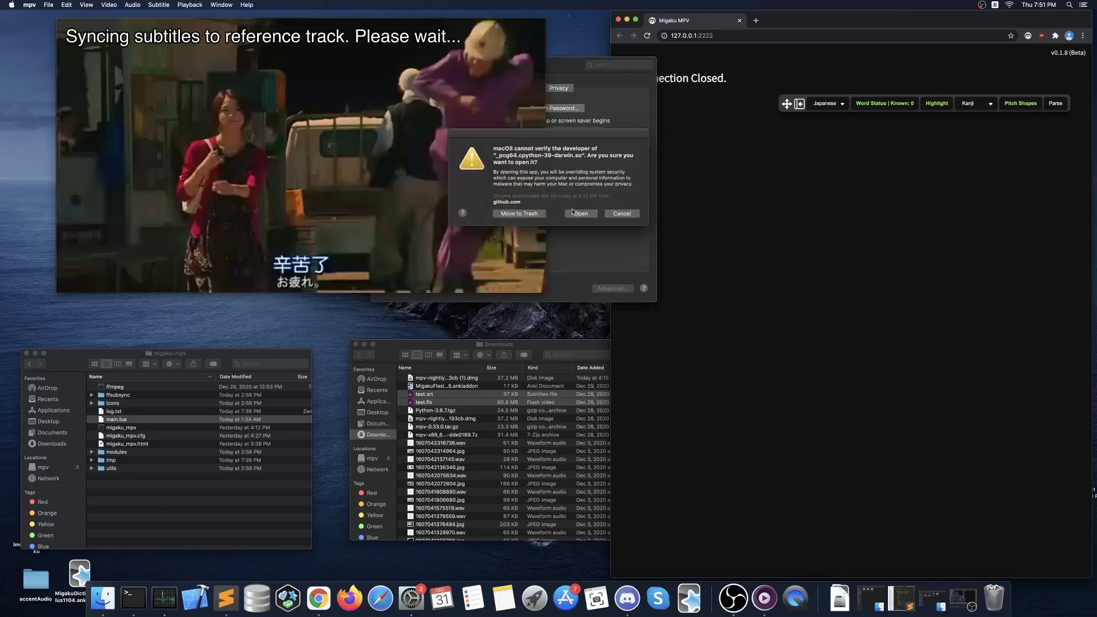
{"action": "left_click", "coordinate": [580, 214]}
{"action": "left_click", "coordinate": [594, 211]}
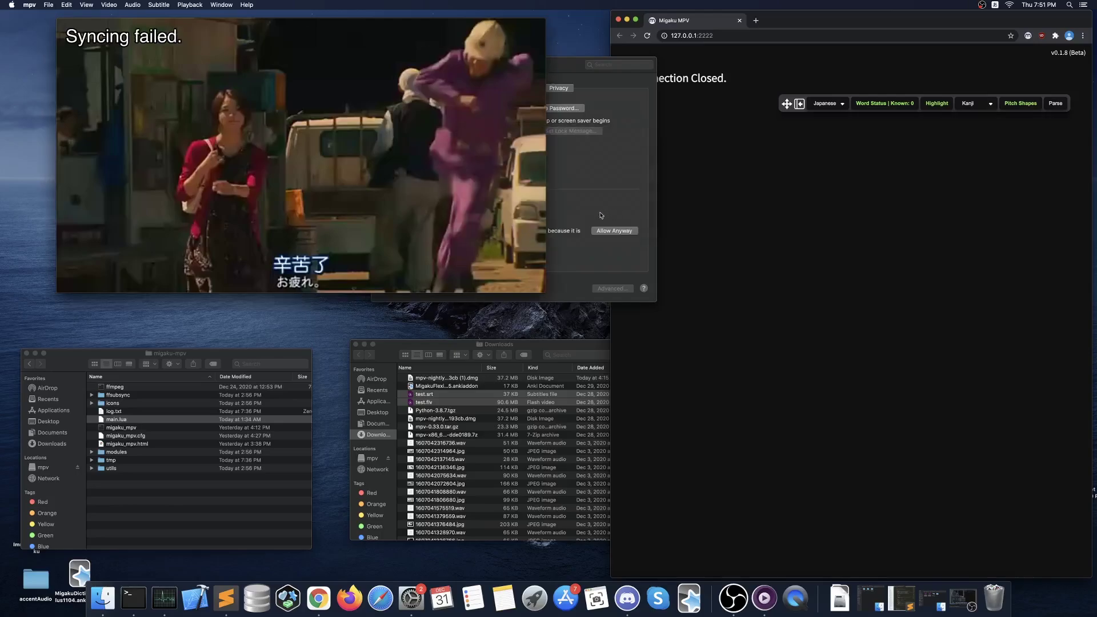
{"action": "left_click", "coordinate": [600, 224]}
{"action": "left_click", "coordinate": [603, 232]}
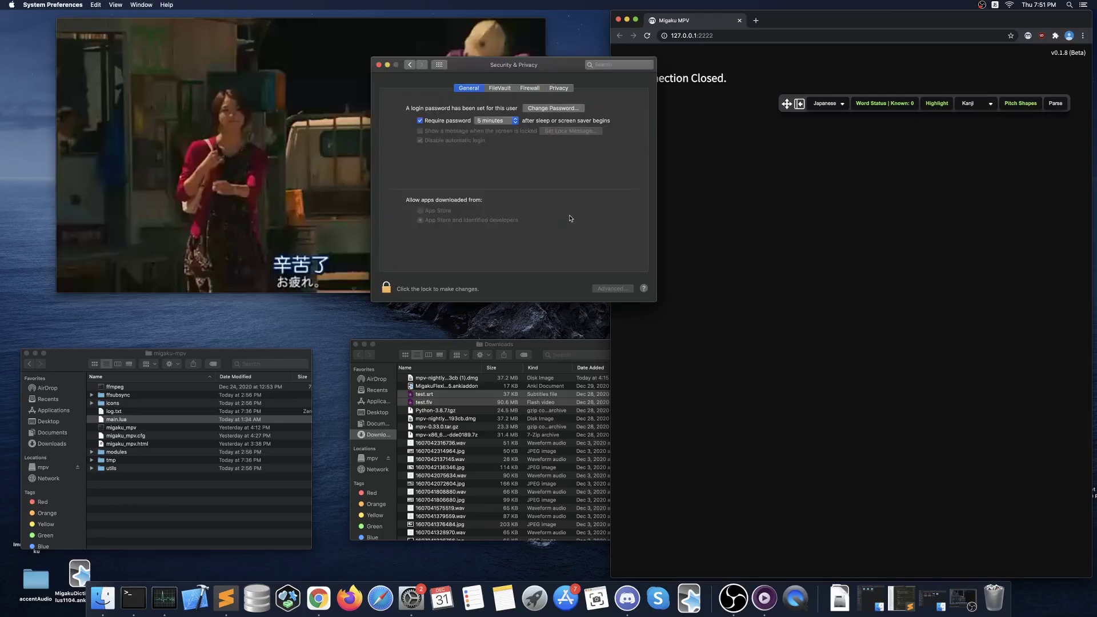
Step: Sync the subtitles again, approve opening _sfc64.cpython-39-darwin.so, and allow the blocked _generator.cpython-39-darwin.so in Security & Privacy
{"action": "left_click", "coordinate": [264, 149]}
{"action": "key", "text": "alt+s"}
{"action": "key", "text": "1"}
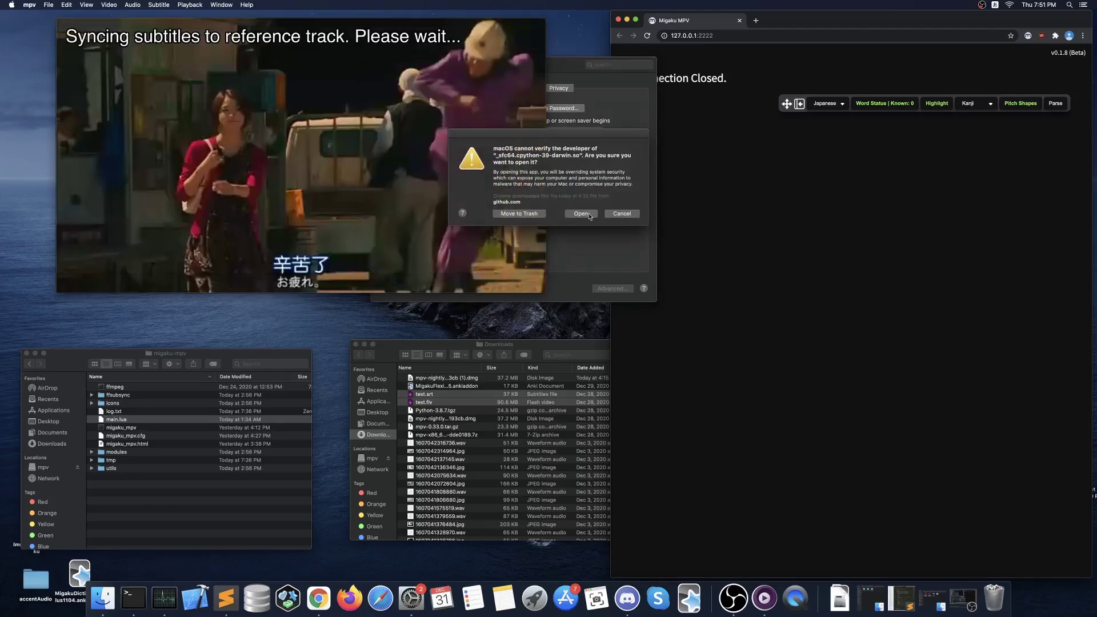
{"action": "left_click", "coordinate": [592, 215]}
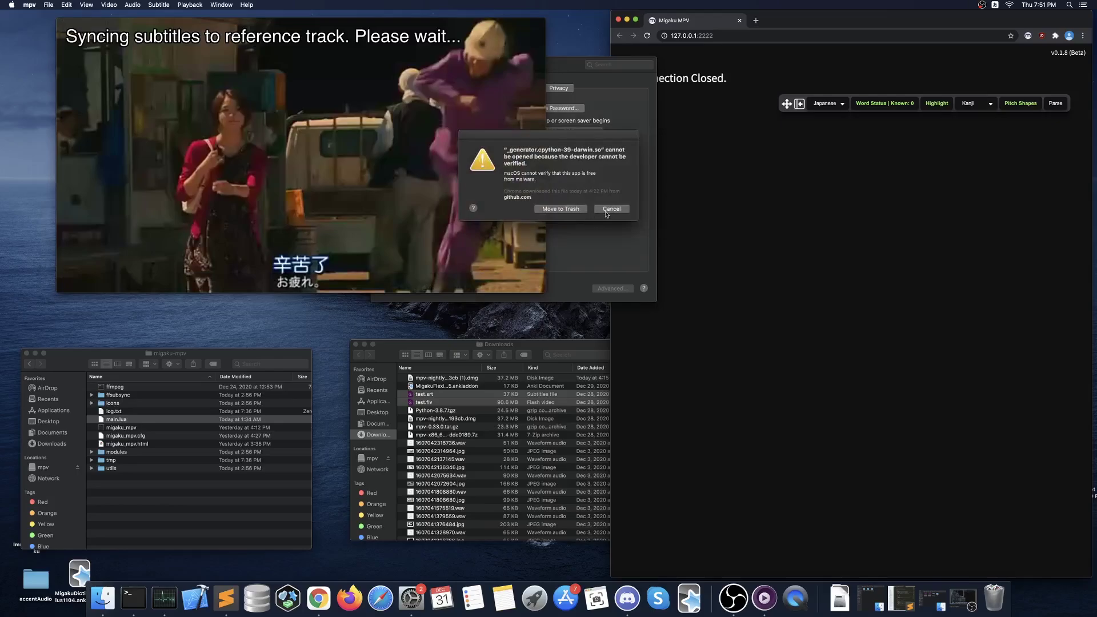
{"action": "left_click", "coordinate": [606, 212]}
{"action": "left_click", "coordinate": [594, 229]}
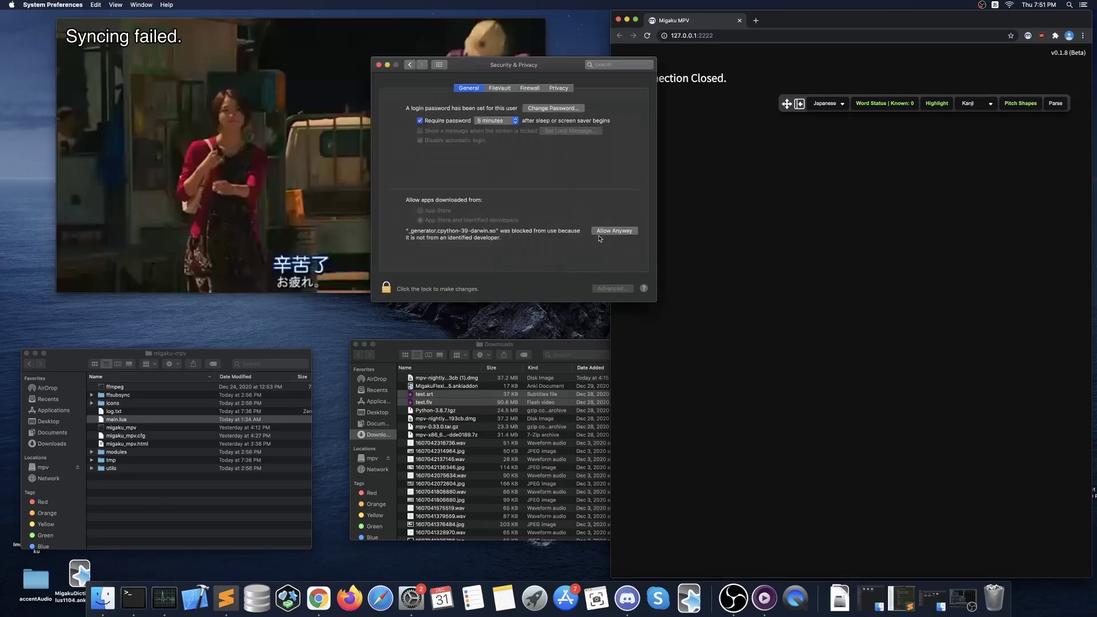
{"action": "left_click", "coordinate": [600, 231]}
Step: Rerun the subtitle sync, approve opening _generator.cpython-39-darwin.so, and allow the blocked _cchardet.cpython-39-darwin.so in Security & Privacy
{"action": "left_click", "coordinate": [262, 152]}
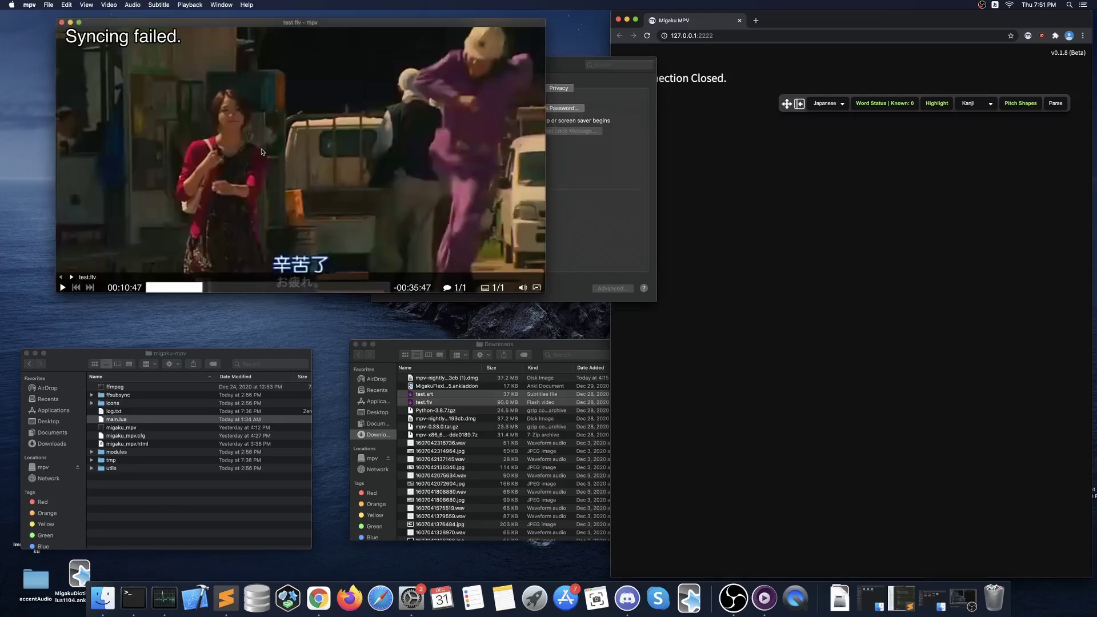
{"action": "key", "text": "n"}
{"action": "key", "text": "Return"}
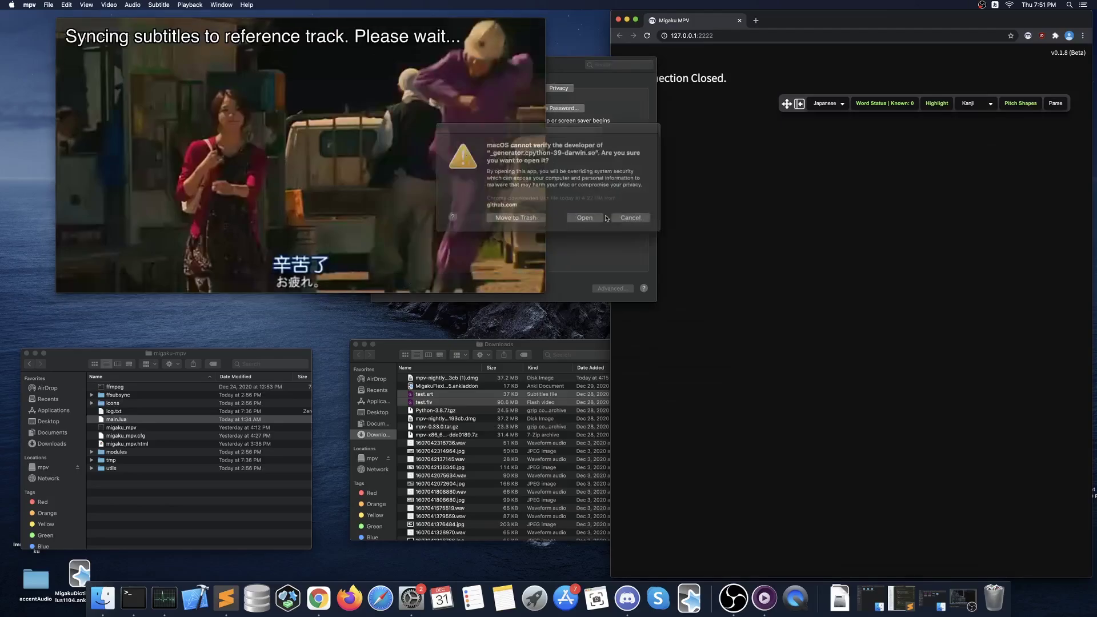
{"action": "left_click", "coordinate": [575, 214]}
{"action": "left_click", "coordinate": [616, 213]}
{"action": "left_click", "coordinate": [614, 231]}
{"action": "left_click", "coordinate": [615, 213]}
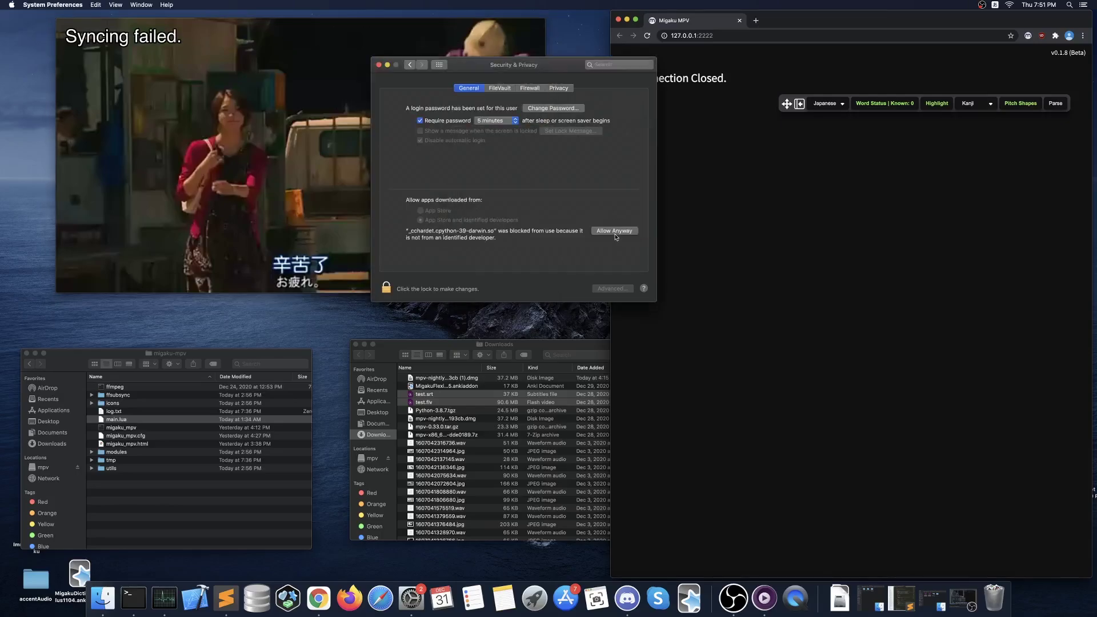
{"action": "left_click", "coordinate": [616, 232]}
Step: Repeat the subtitle sync, approve the pending component, cancel the _webrtcvad.cpython-39-darwin.so alert, and allow that file in Security & Privacy
{"action": "left_click", "coordinate": [247, 174]}
{"action": "key", "text": "alt+s"}
{"action": "left_click", "coordinate": [562, 213]}
{"action": "left_click", "coordinate": [580, 214]}
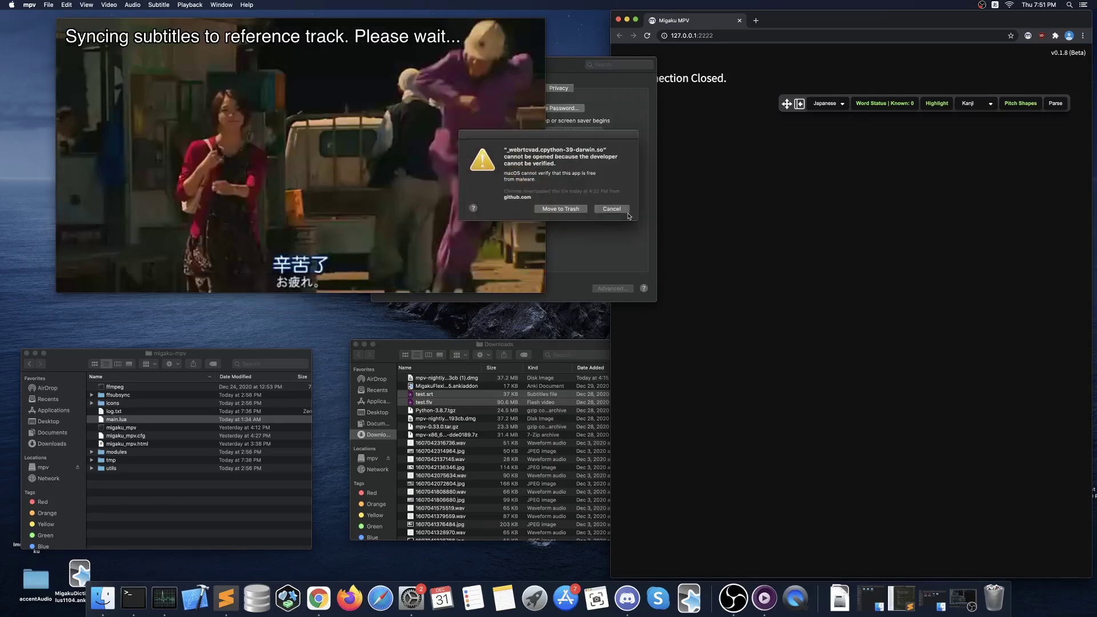
{"action": "left_click", "coordinate": [615, 211]}
Step: Retry the subtitle sync and approve opening the remaining components, including ffmpeg and fcntl.cpython-39-darwin.so
{"action": "left_click", "coordinate": [260, 142]}
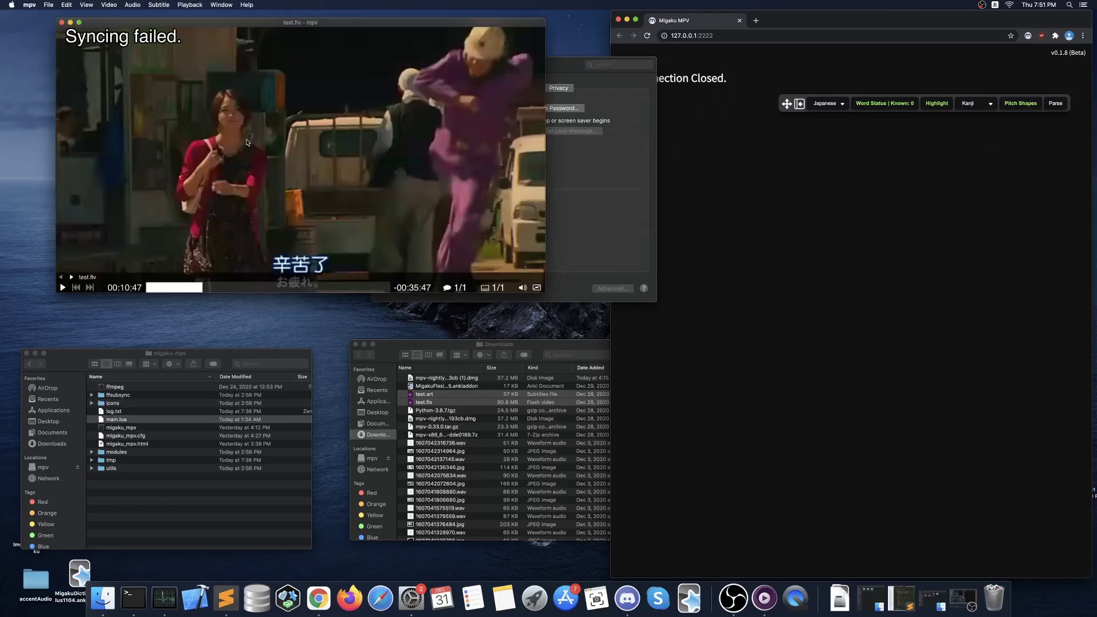
{"action": "key", "text": "alt+s"}
{"action": "left_click", "coordinate": [610, 210]}
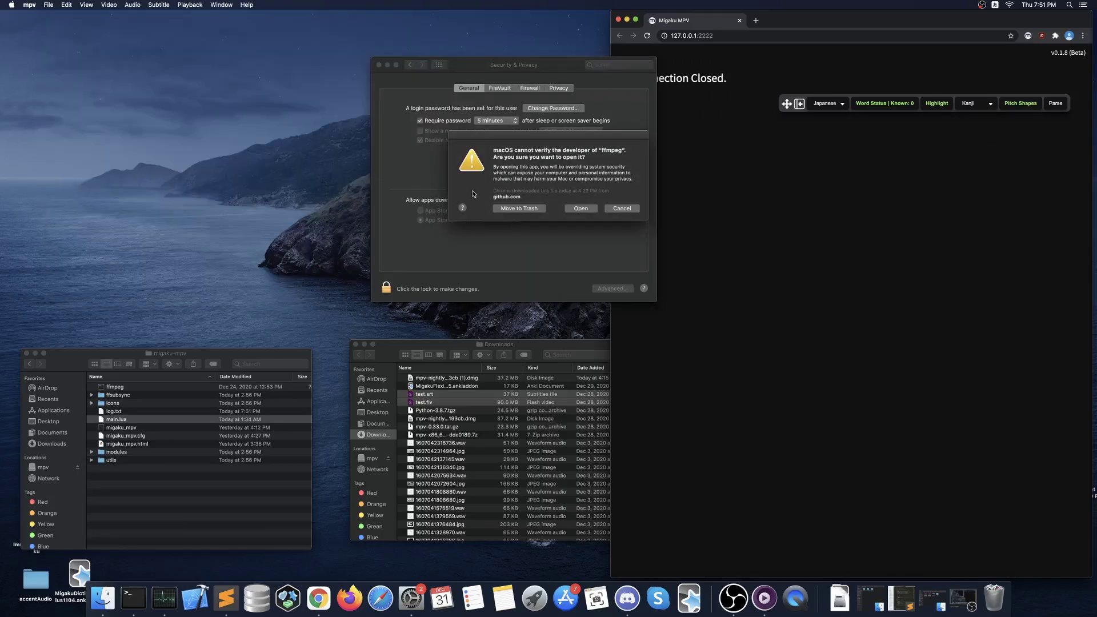
{"action": "left_click", "coordinate": [580, 209]}
{"action": "left_click", "coordinate": [592, 216]}
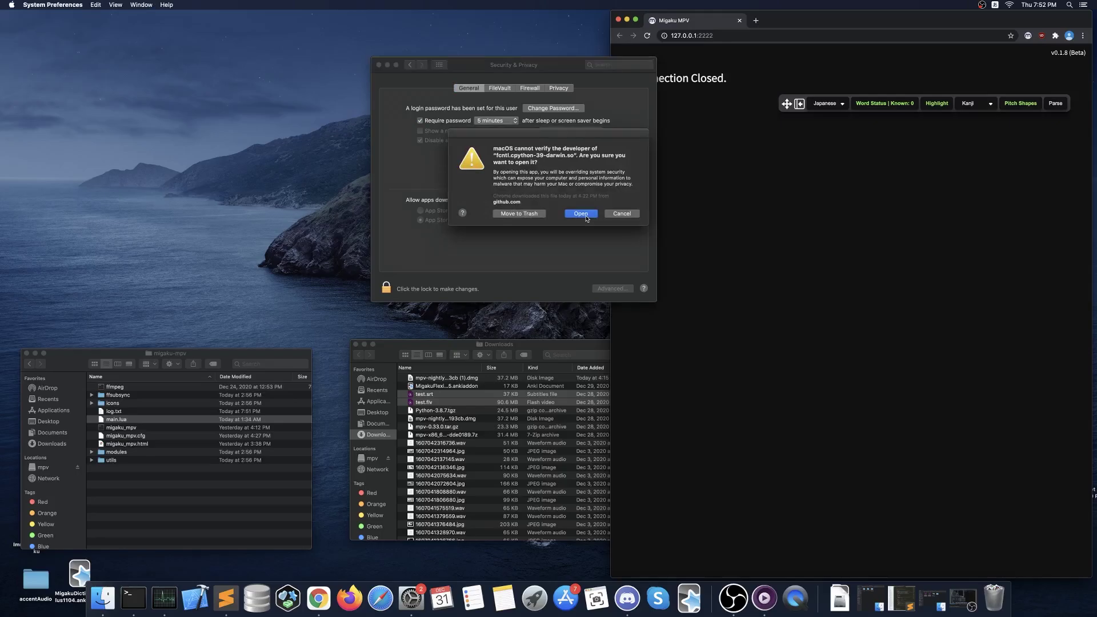
{"action": "left_click", "coordinate": [586, 217]}
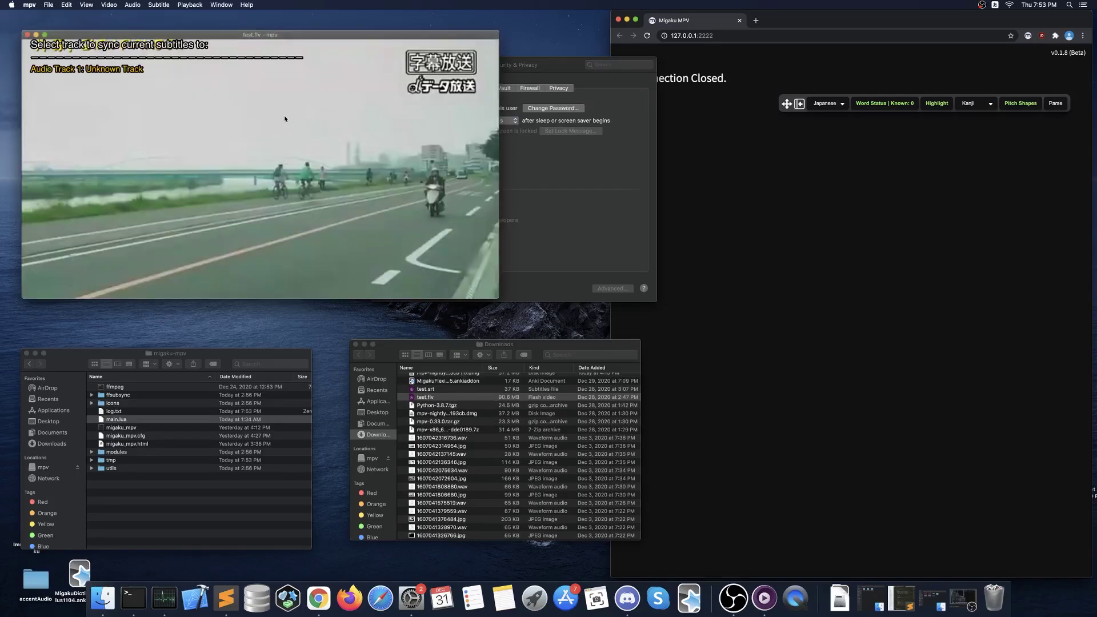
Step: Sync the current subtitles to Audio Track 1 and look for the resynced subtitle file in the Downloads folder
{"action": "key", "text": "Return"}
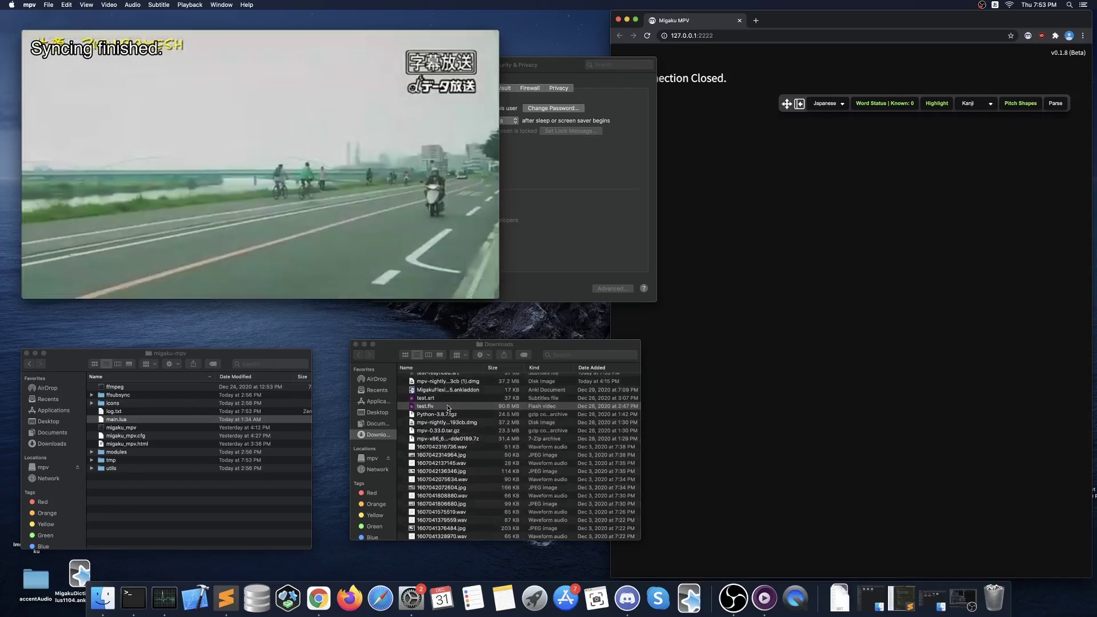
{"action": "scroll", "coordinate": [452, 399], "scroll_direction": "up", "scroll_amount": 1}
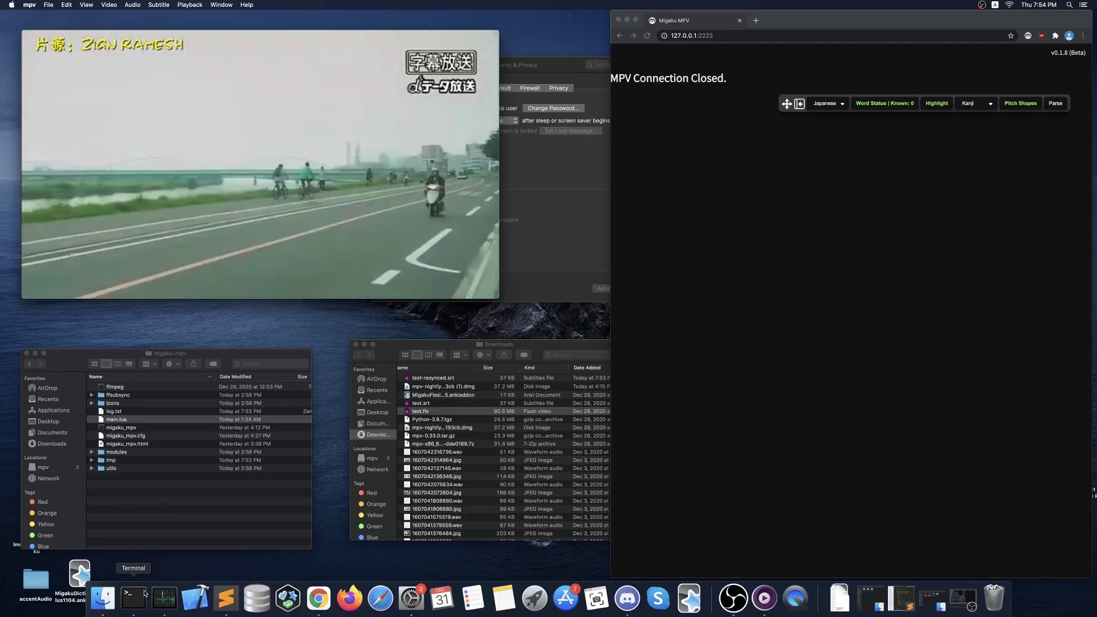
Step: Switch to Terminal, paste the copied command sudo spctl --master-disable, and run it
{"action": "left_click", "coordinate": [145, 595]}
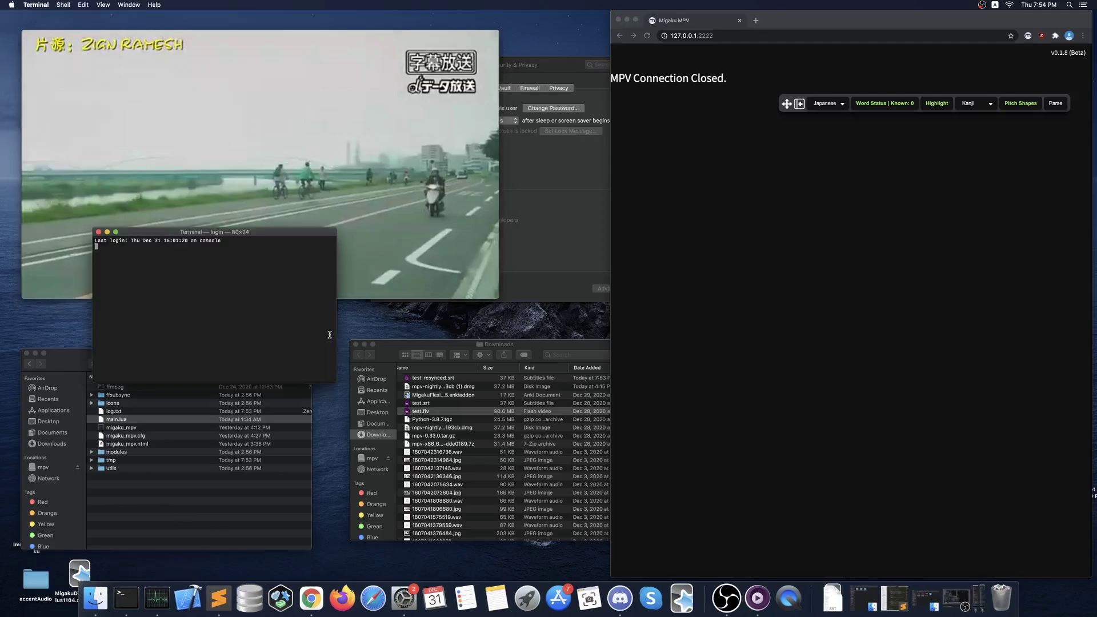
{"action": "right_click", "coordinate": [219, 251]}
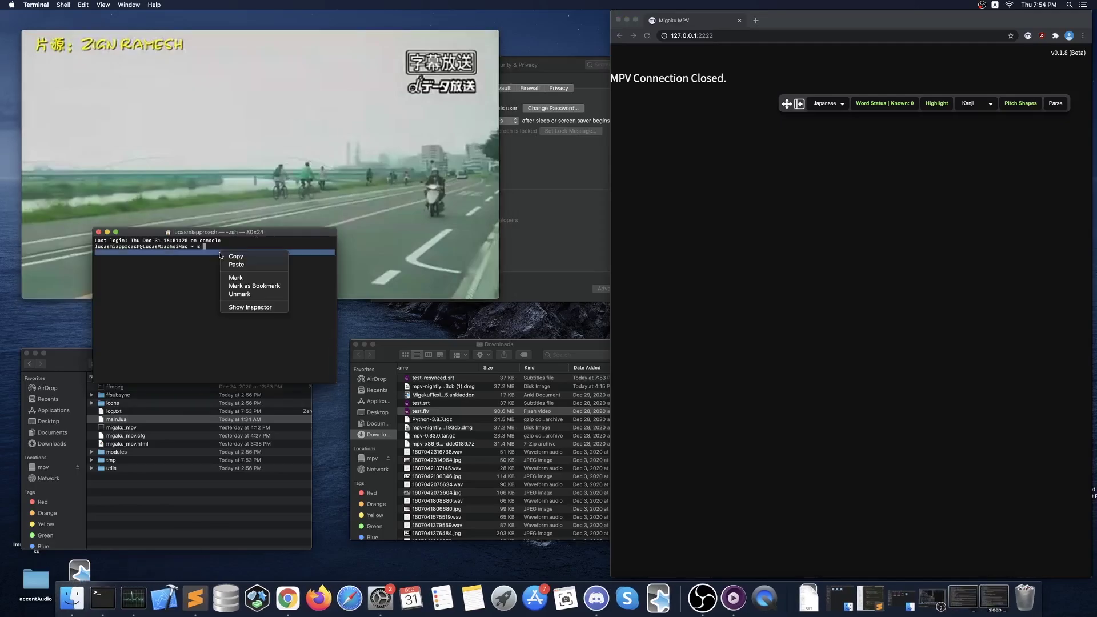
{"action": "left_click", "coordinate": [235, 265]}
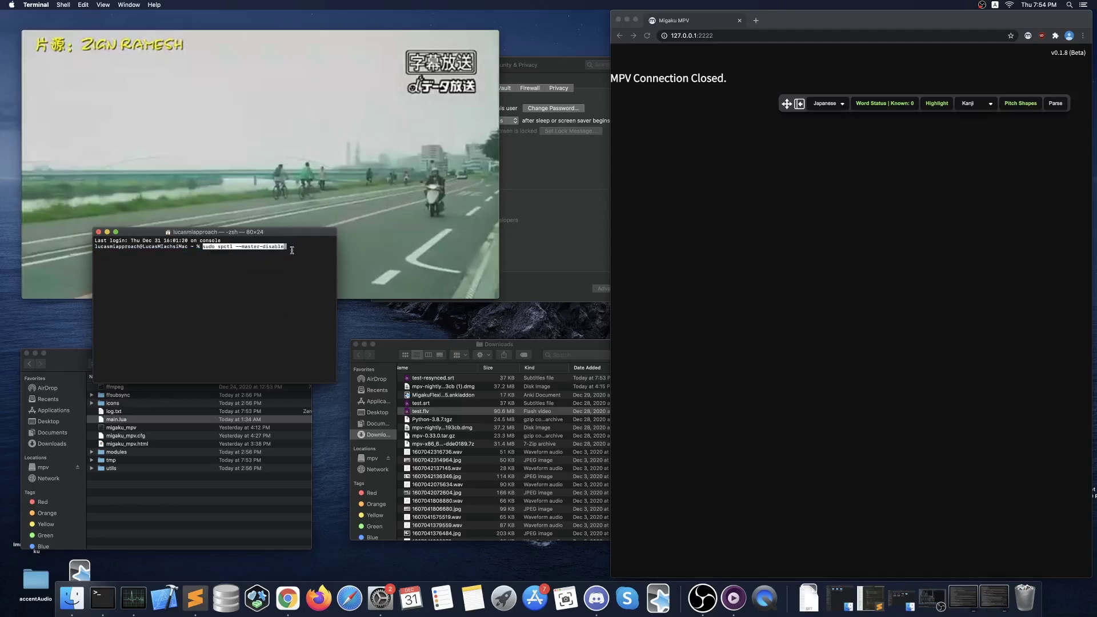
{"action": "key", "text": "Return"}
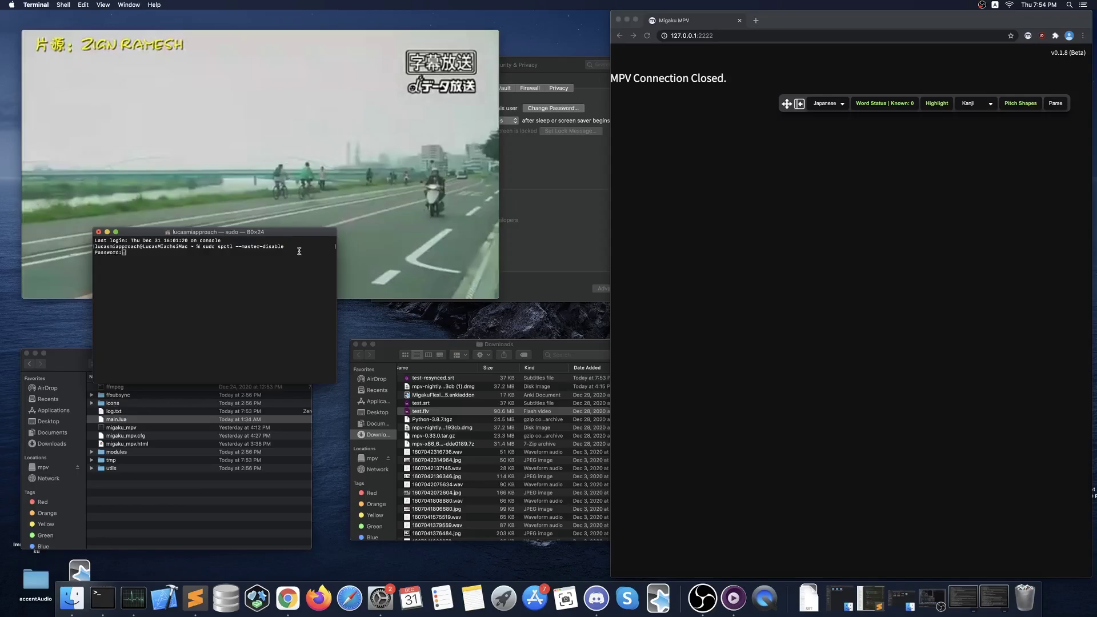